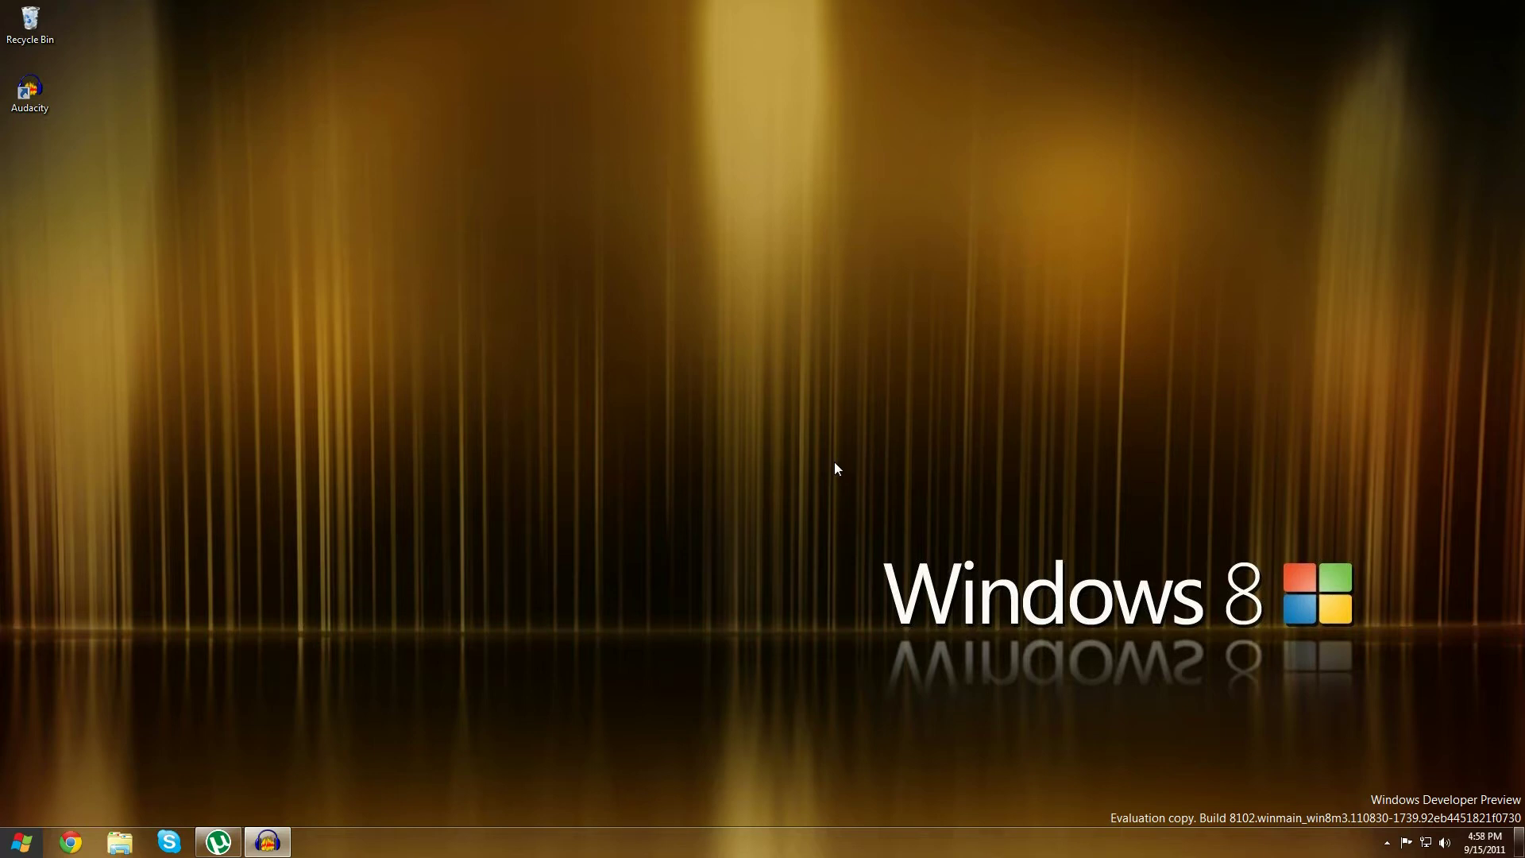
Step: Launch Task Manager with Ctrl+Shift+Esc and select audacity (32 bit) in the compact list
key("ctrl+shift+Escape")
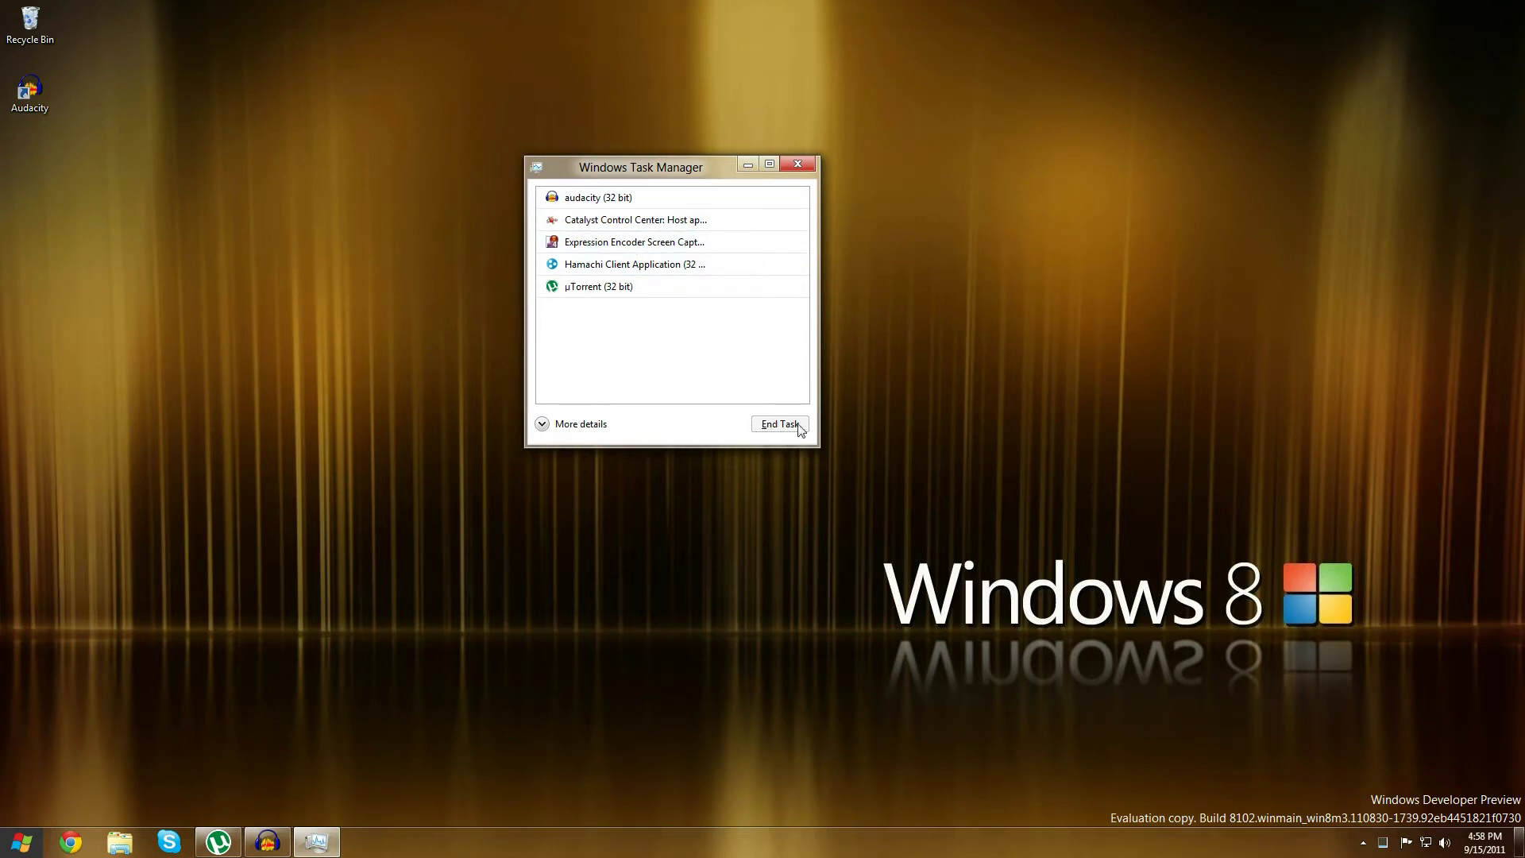
left_click(670, 200)
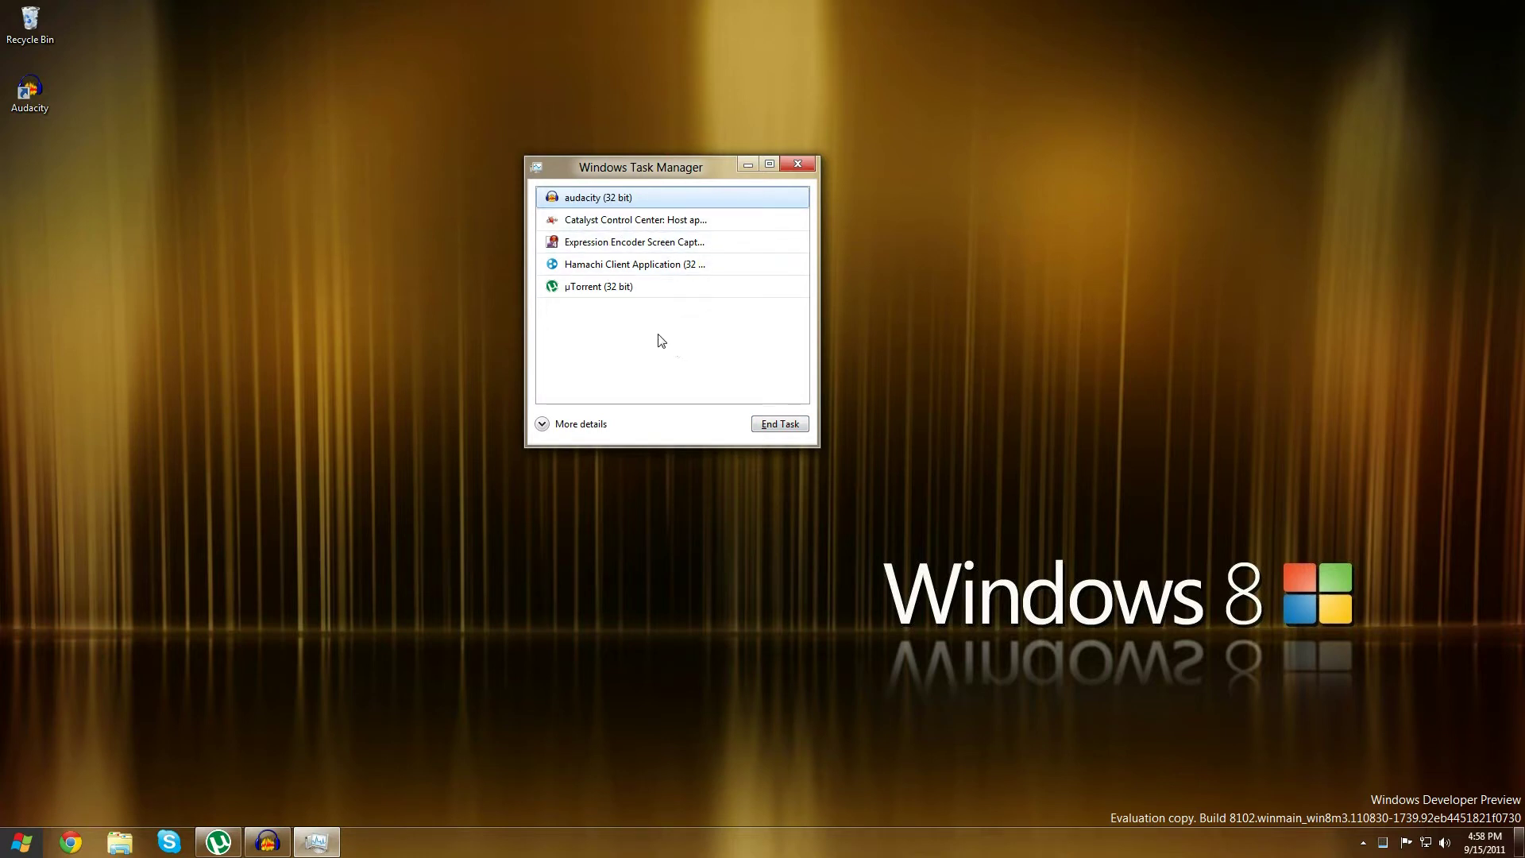
Step: Expand to More details (6 apps, 17 background processes) and move the window to the top-left
left_click(541, 425)
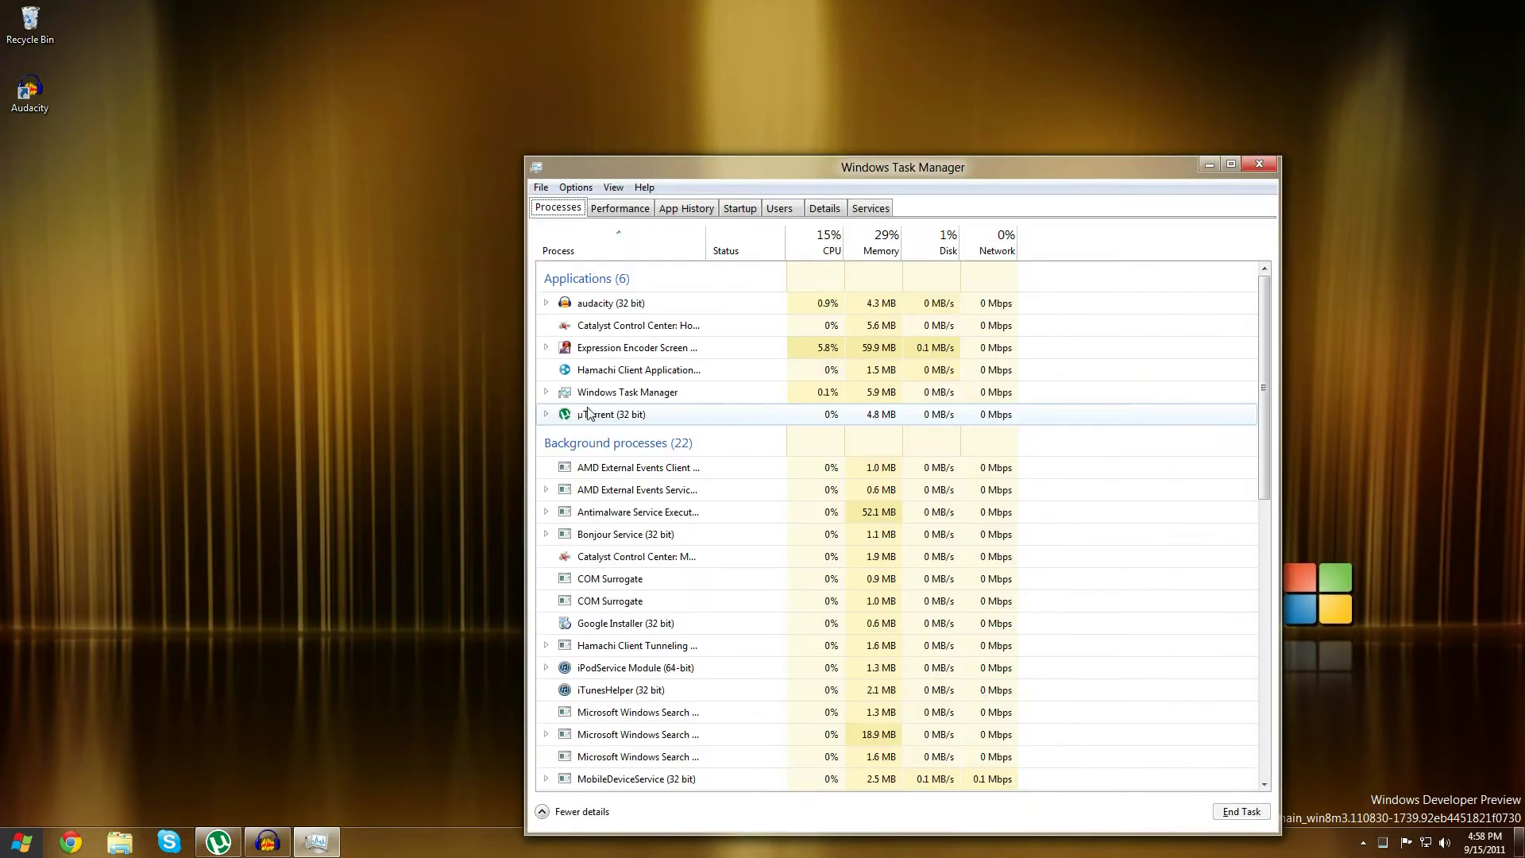
left_click_drag(714, 160, 498, 36)
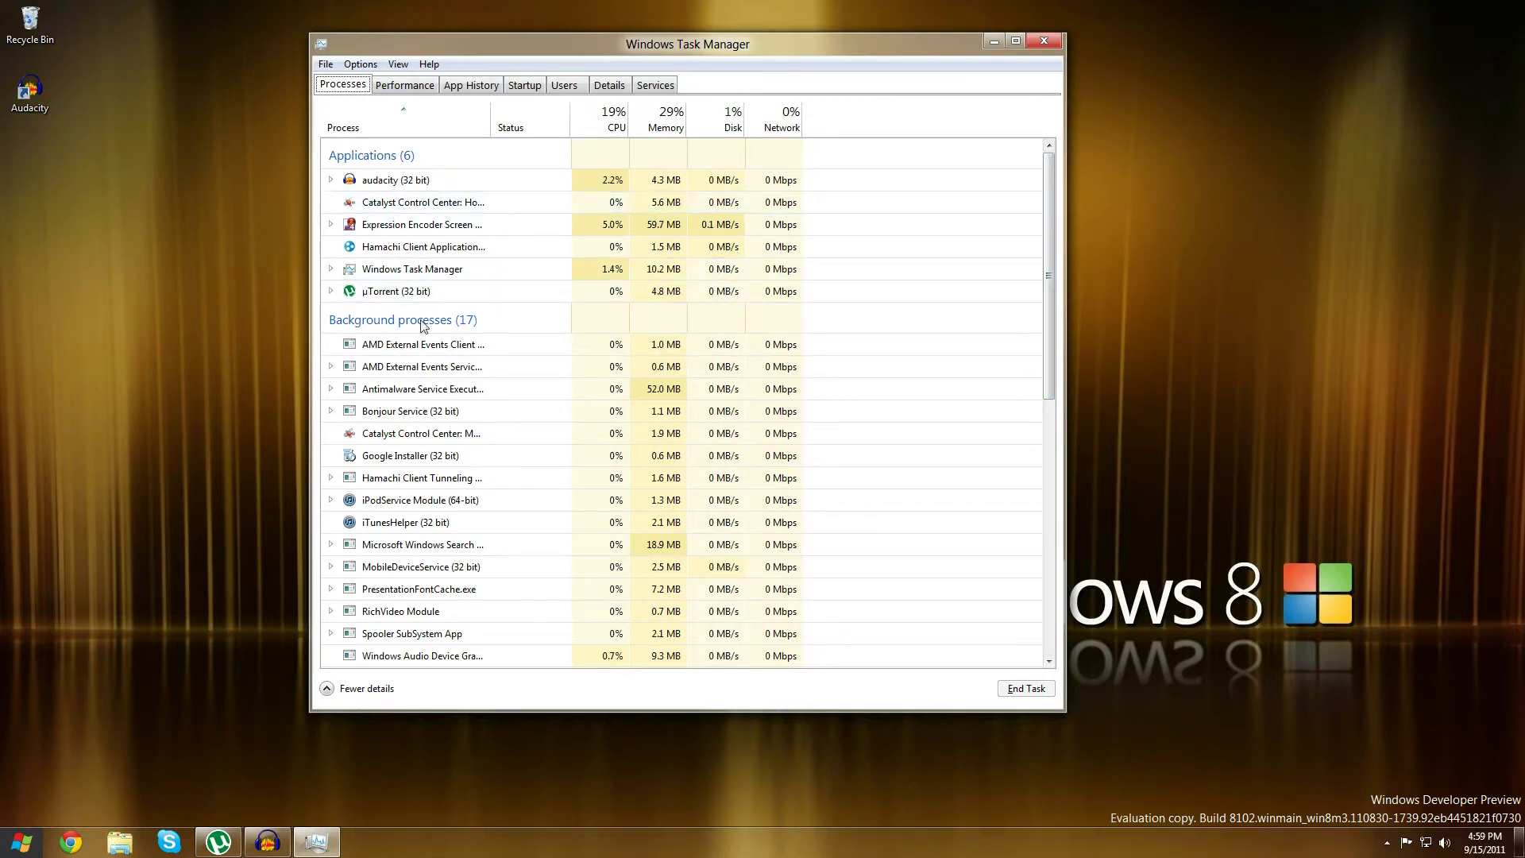
scroll(953, 317, "down", 1)
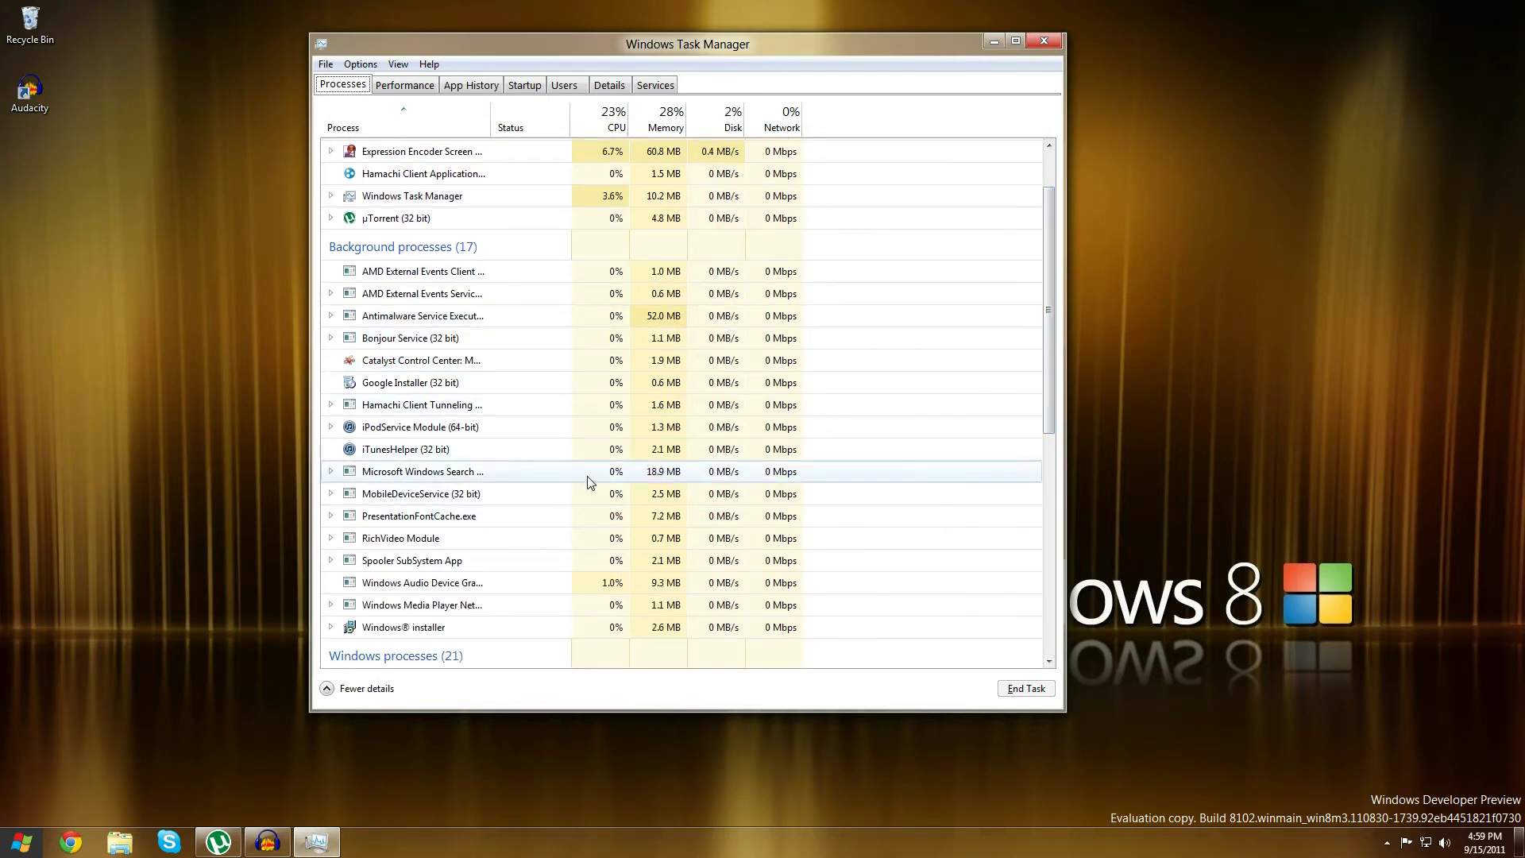
left_click_drag(1051, 330, 1051, 449)
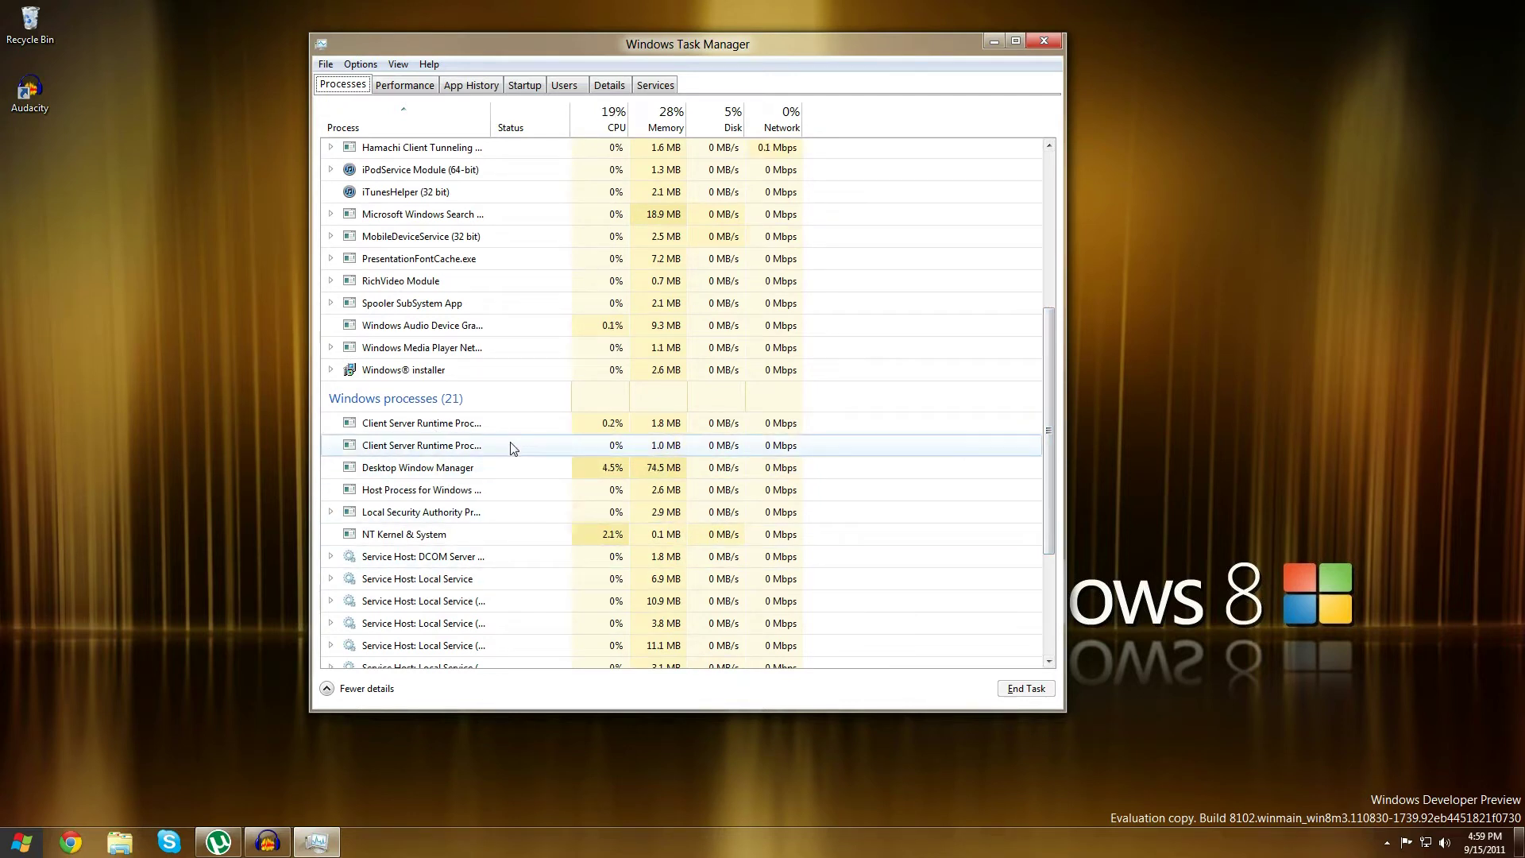
left_click_drag(1053, 500, 1050, 355)
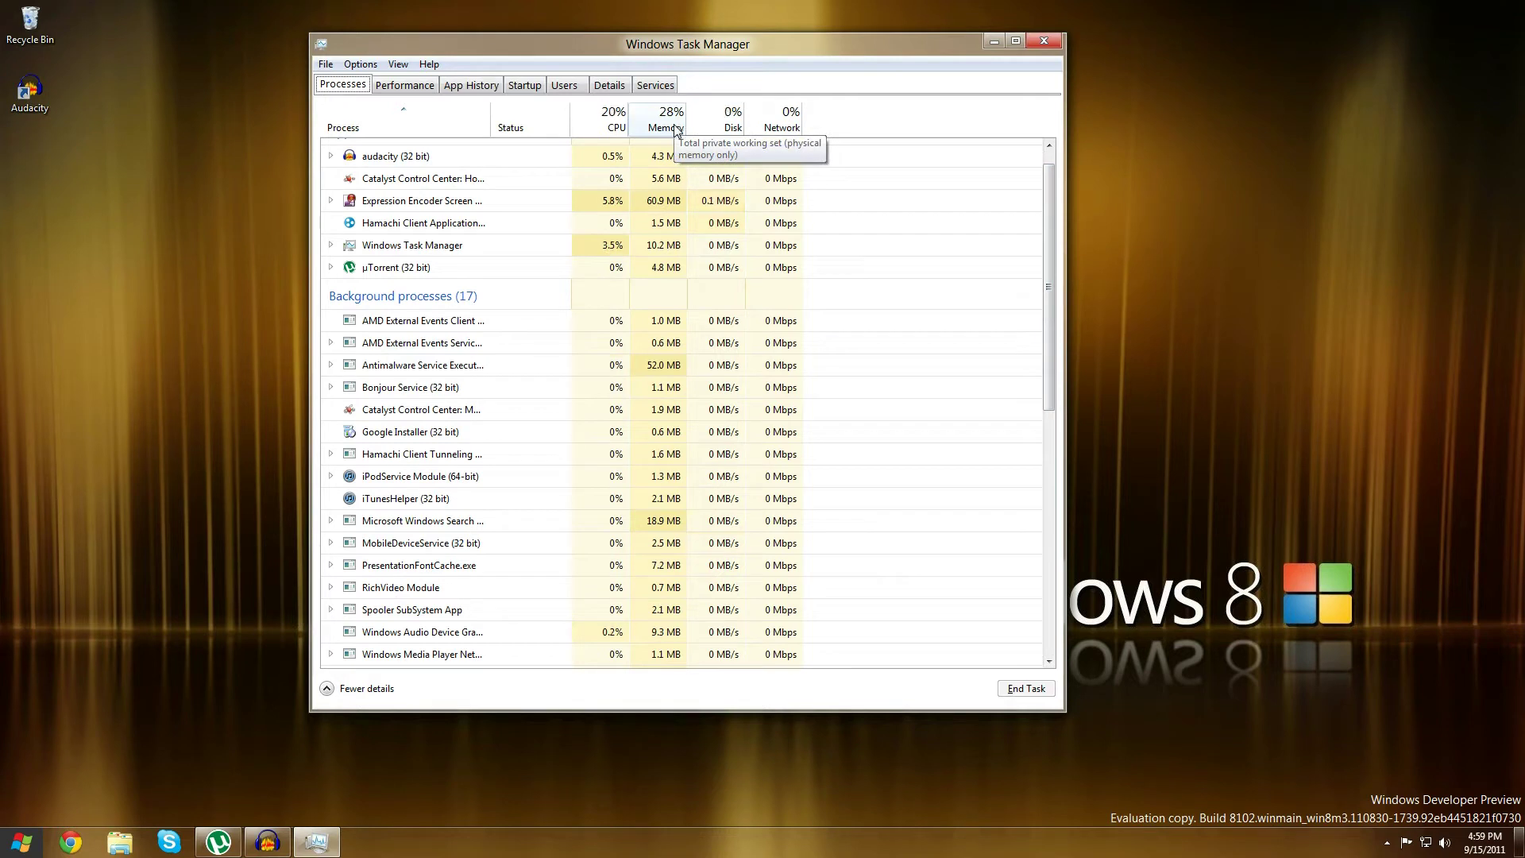
scroll(1045, 259, "up", 1)
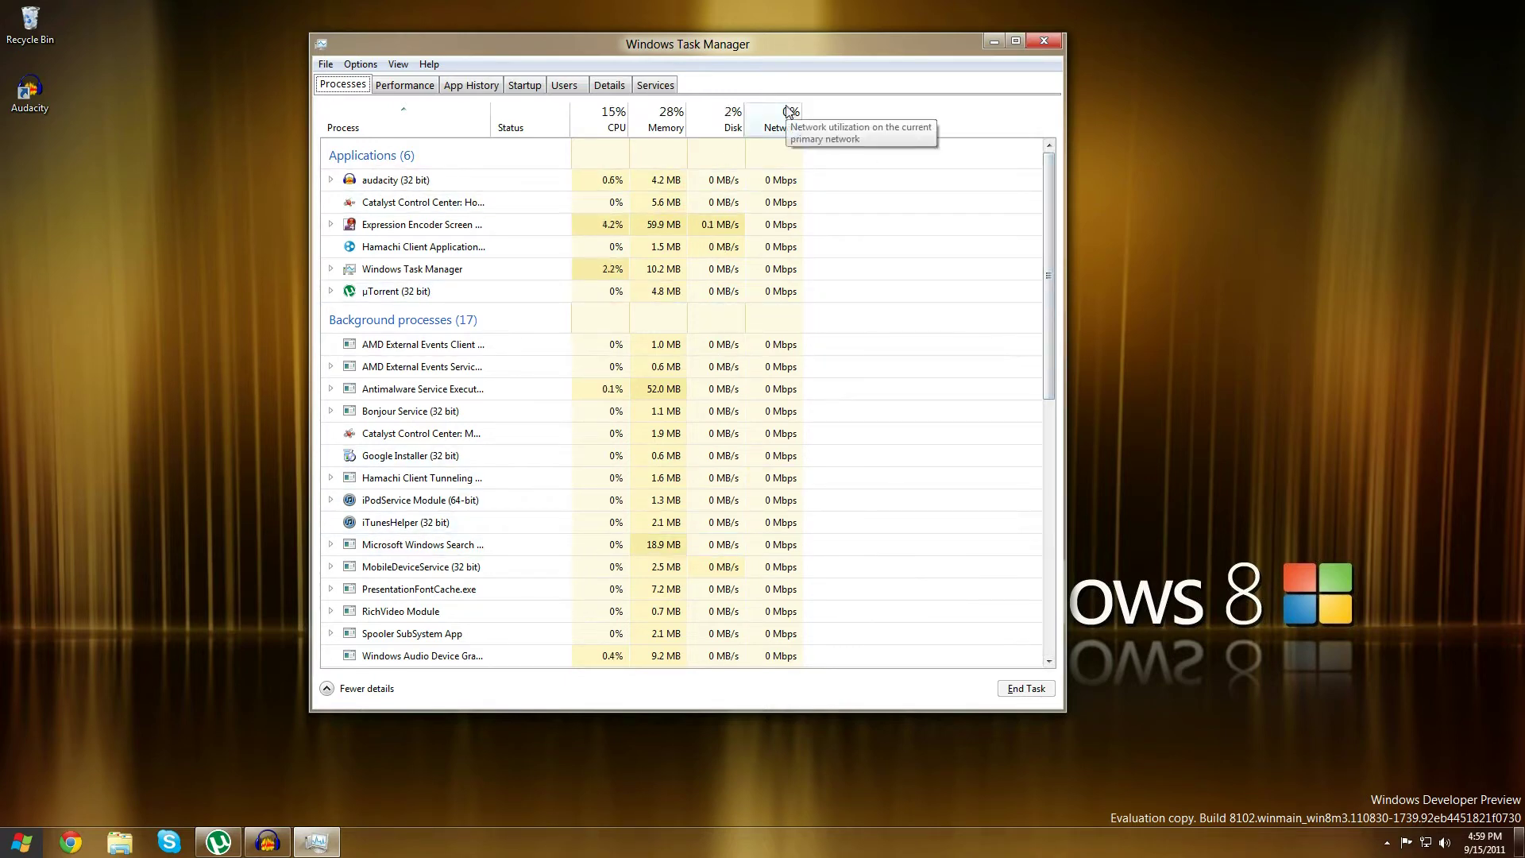
mouse_move(1047, 237)
left_mouse_down()
mouse_move(1040, 497)
mouse_move(1048, 224)
left_mouse_up()
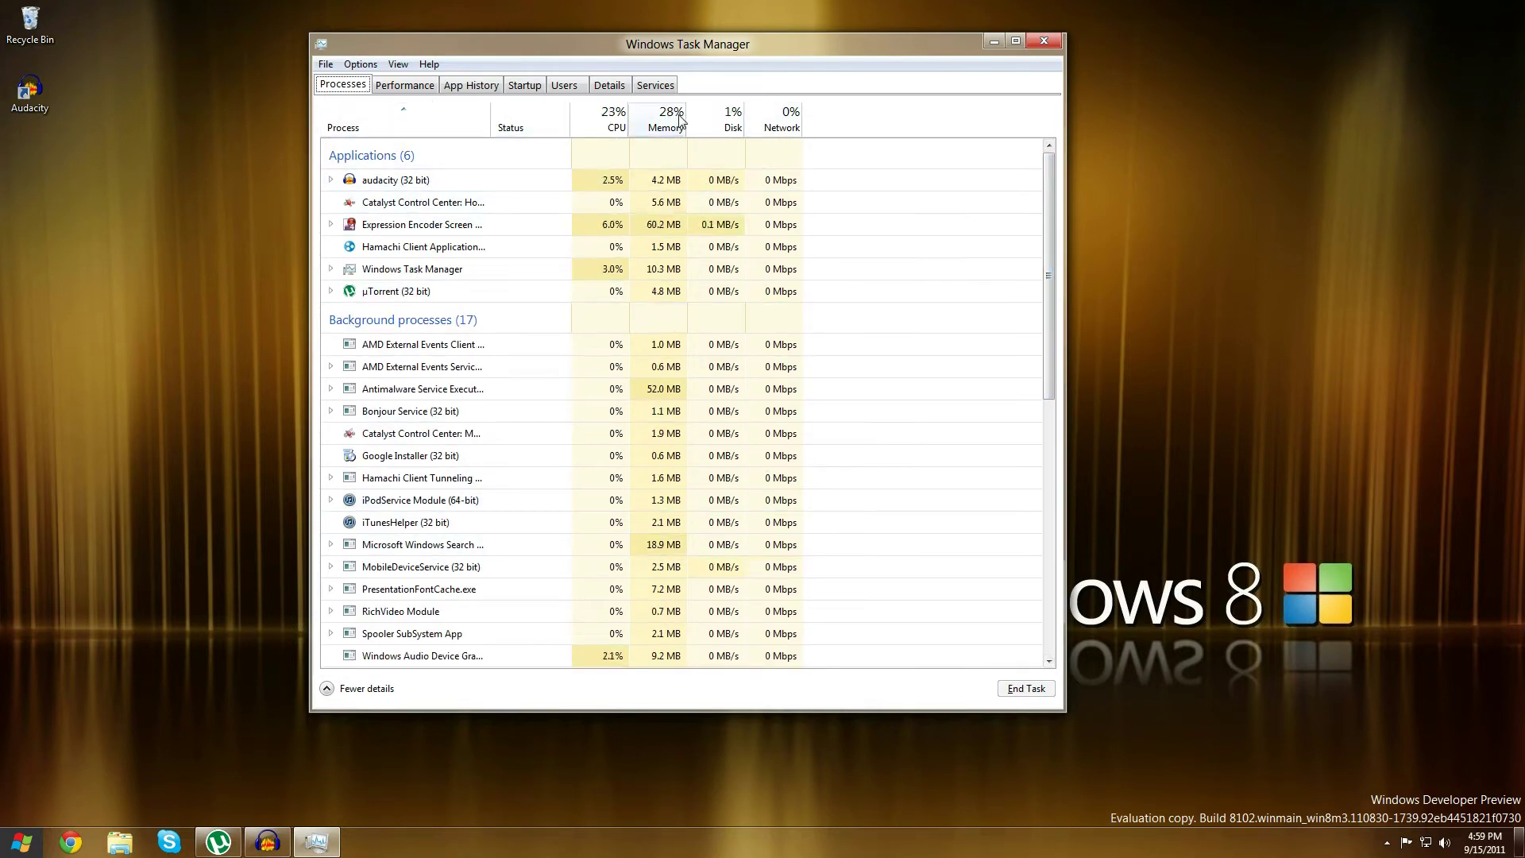
left_click(544, 129)
left_click(617, 121)
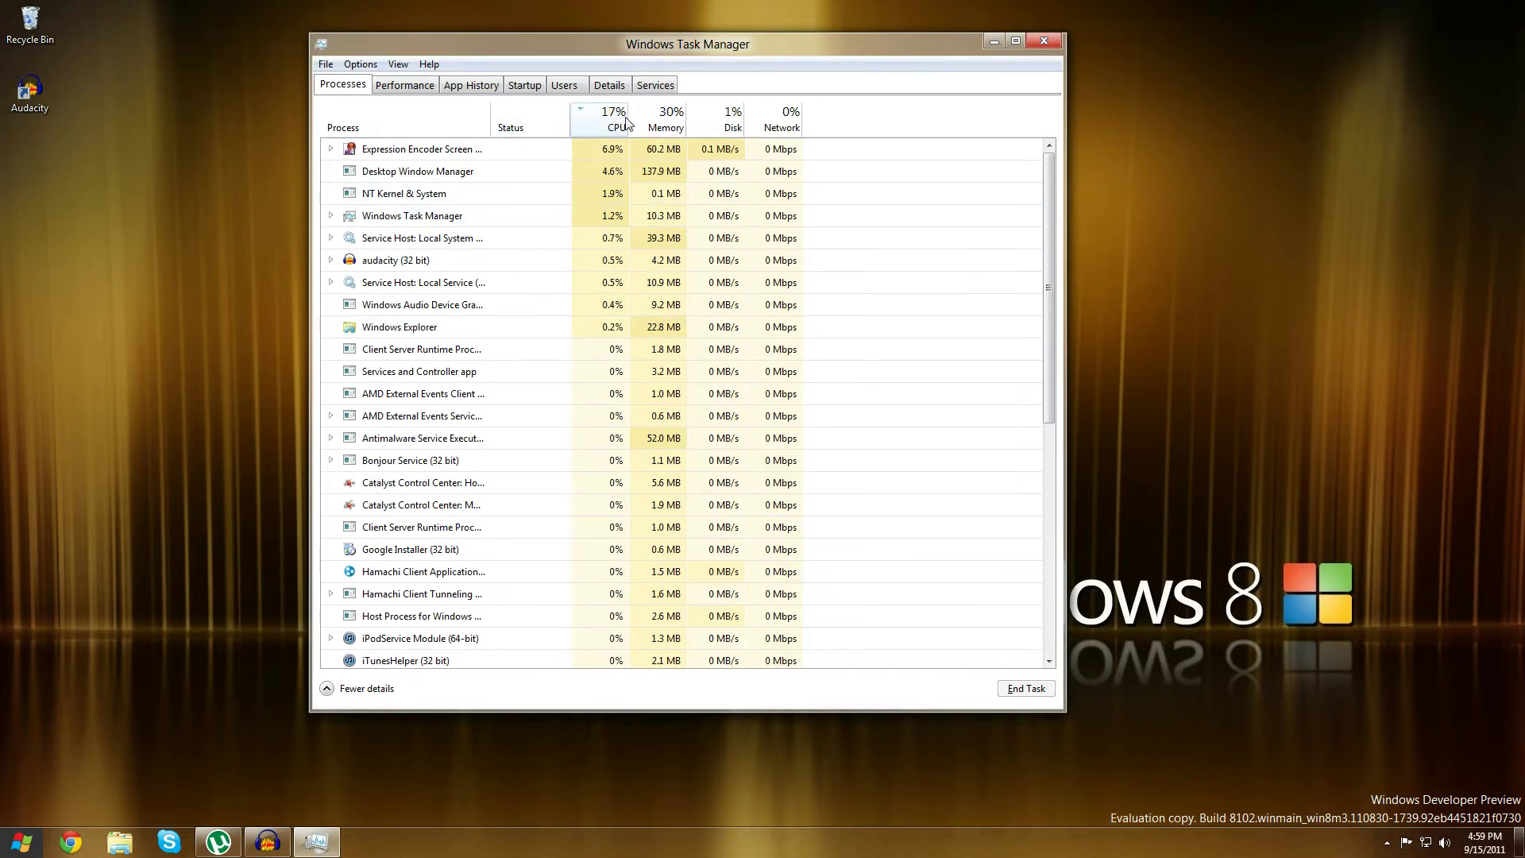
left_click(633, 127)
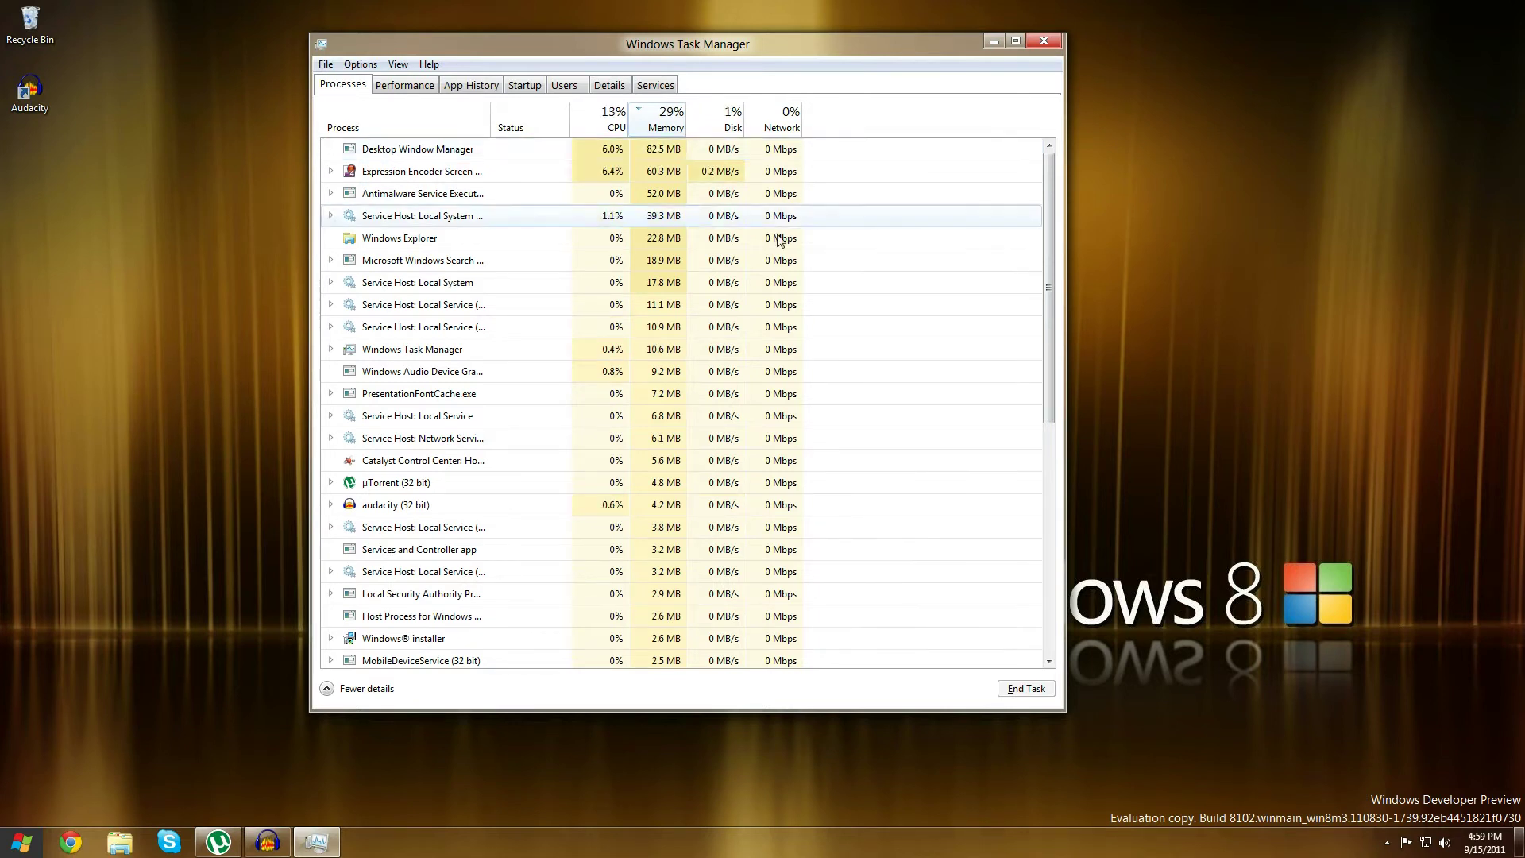
left_click(754, 216)
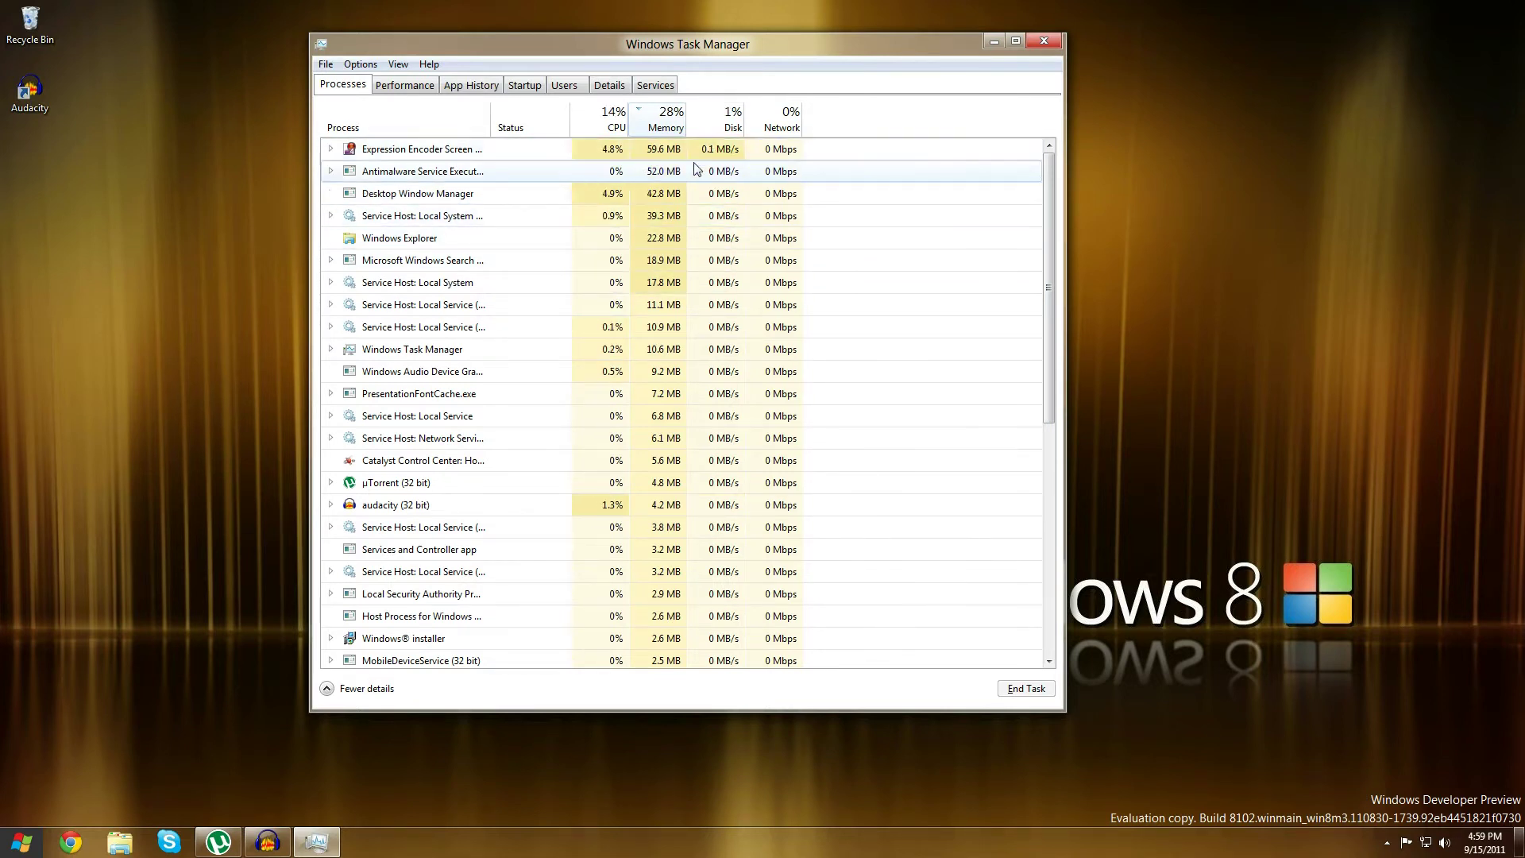
left_click(679, 268)
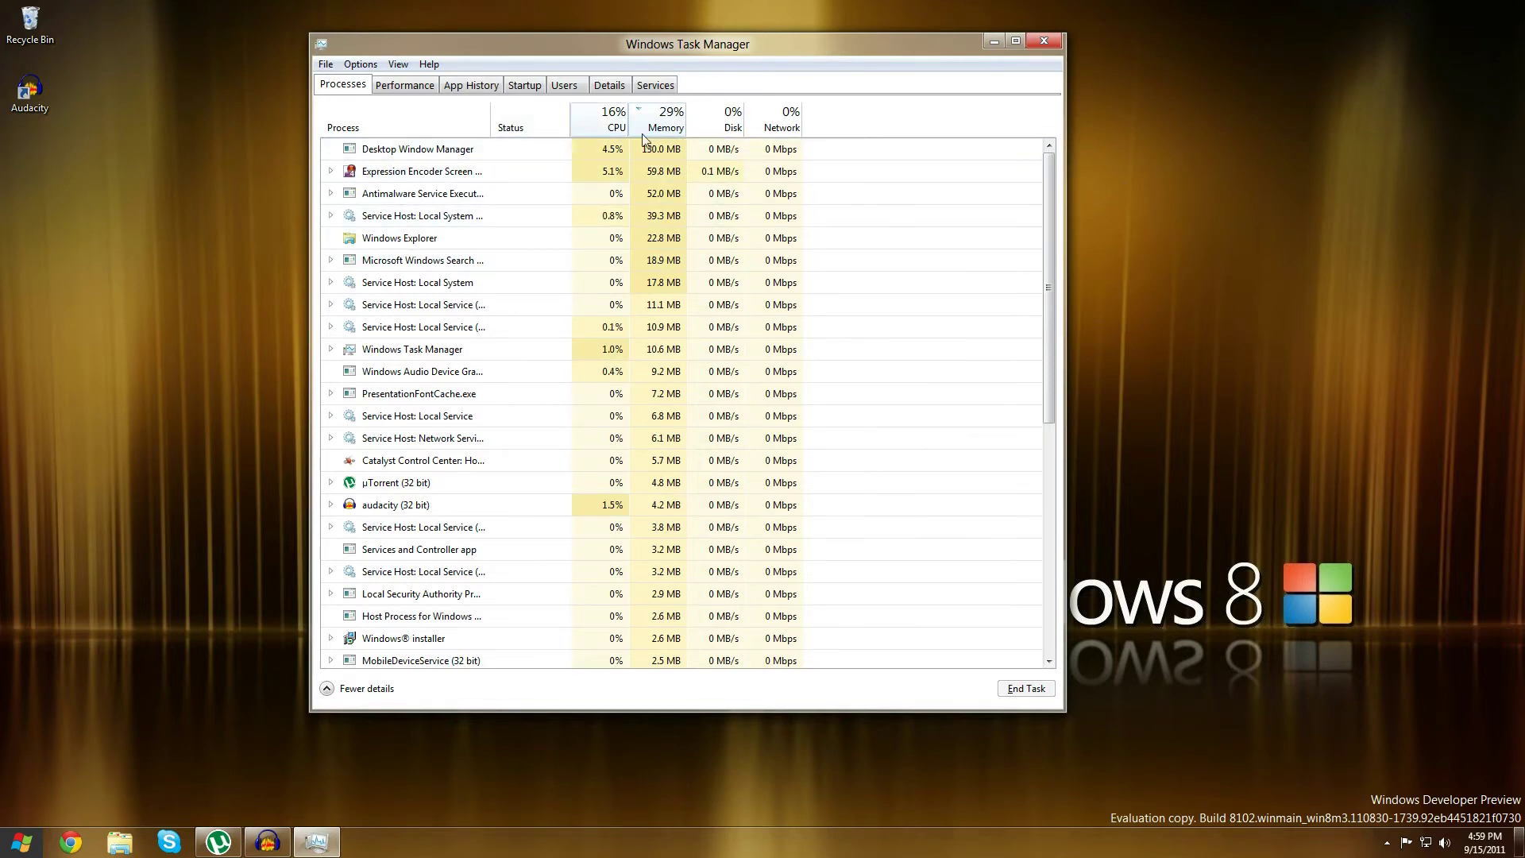
left_click(384, 128)
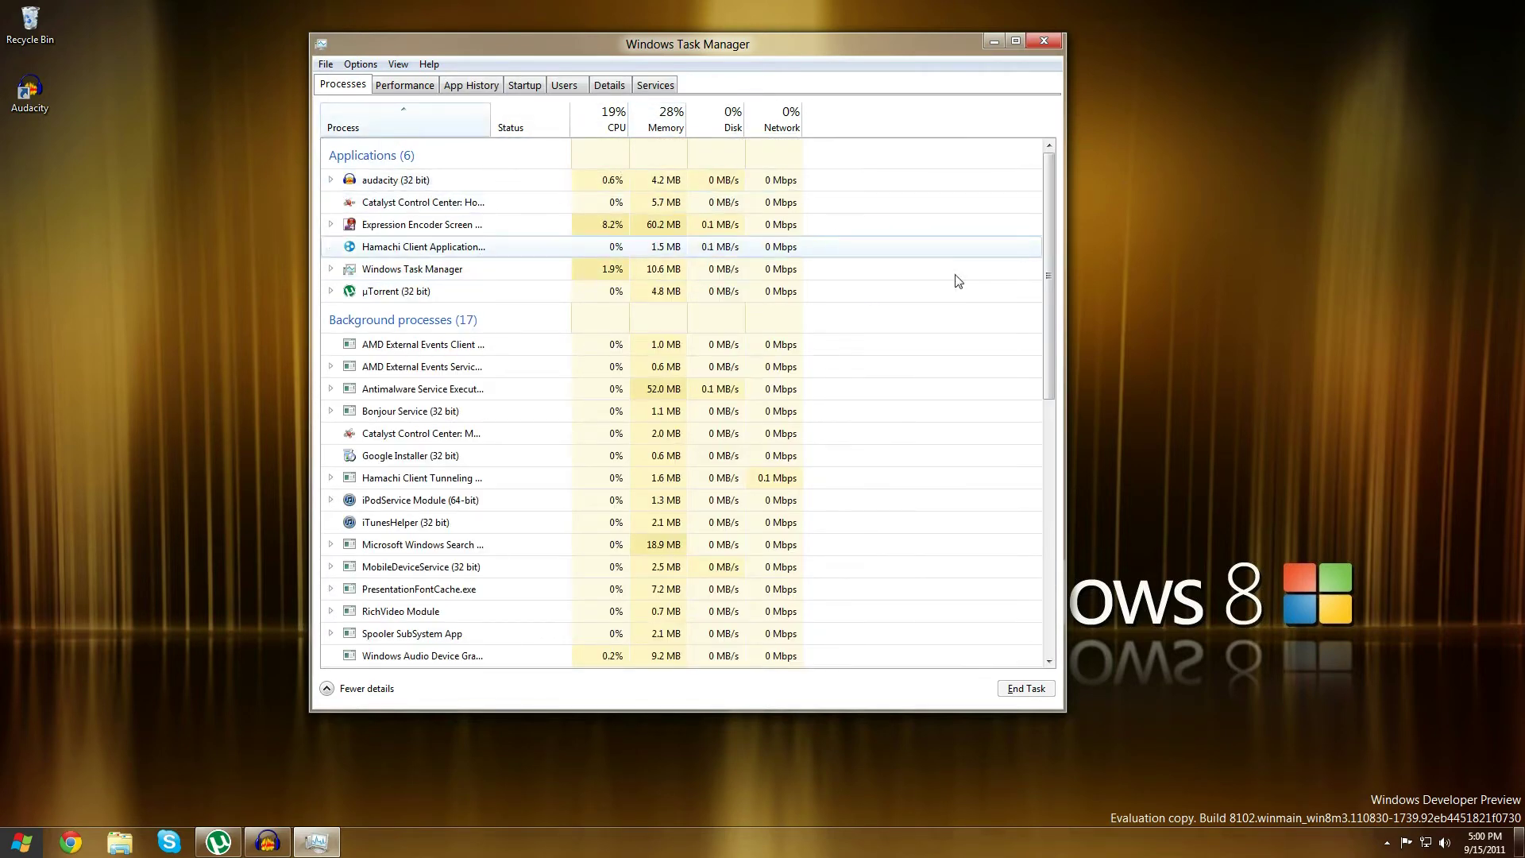
left_click(584, 183)
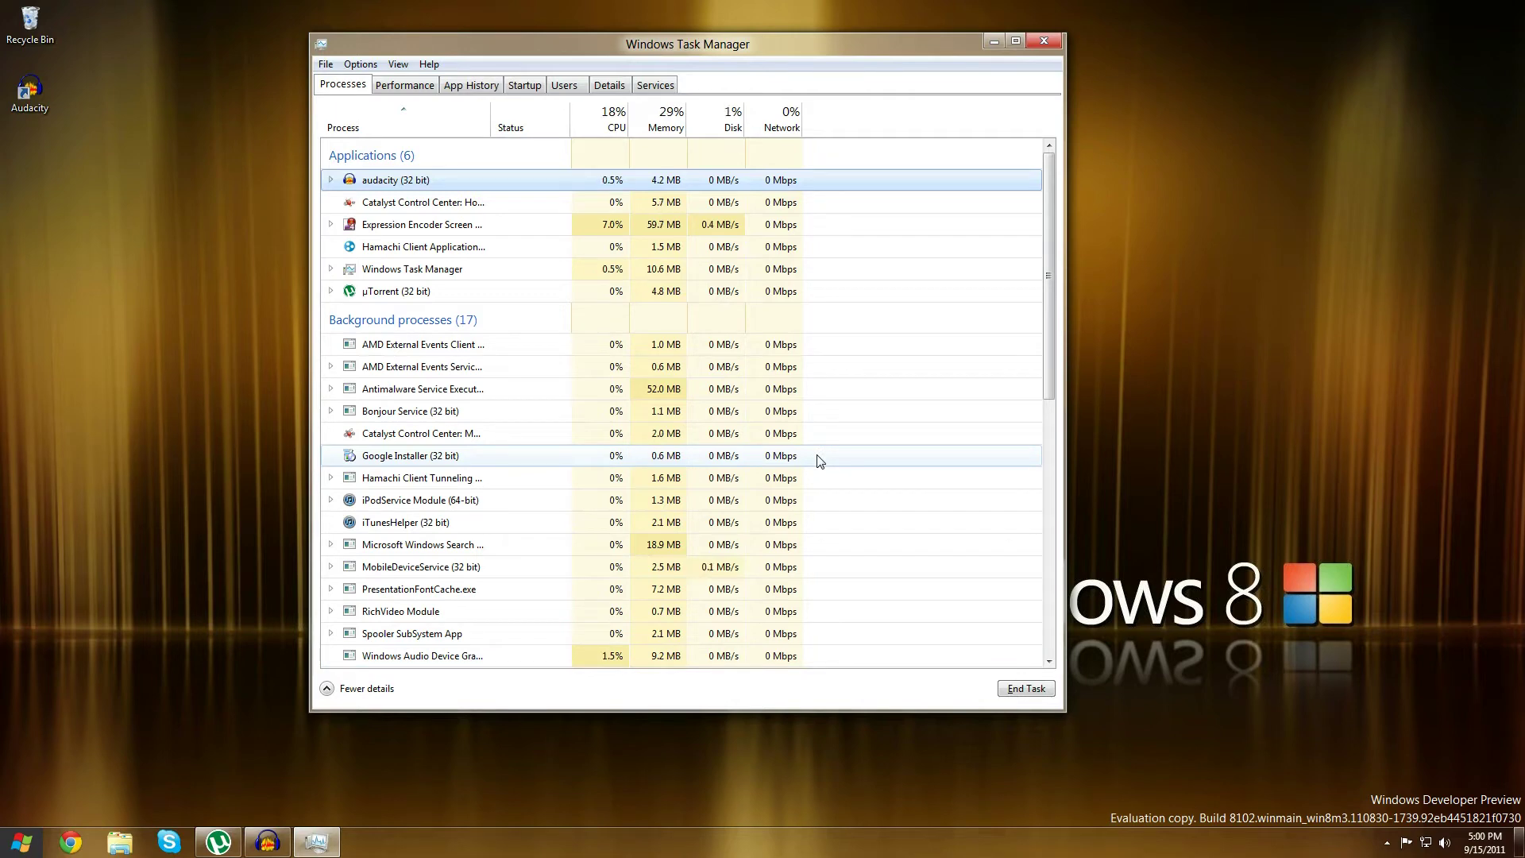
Step: Maximize the window, show the Performance tab's CPU graphs, and open the CPU graph's context menu
left_click(1015, 41)
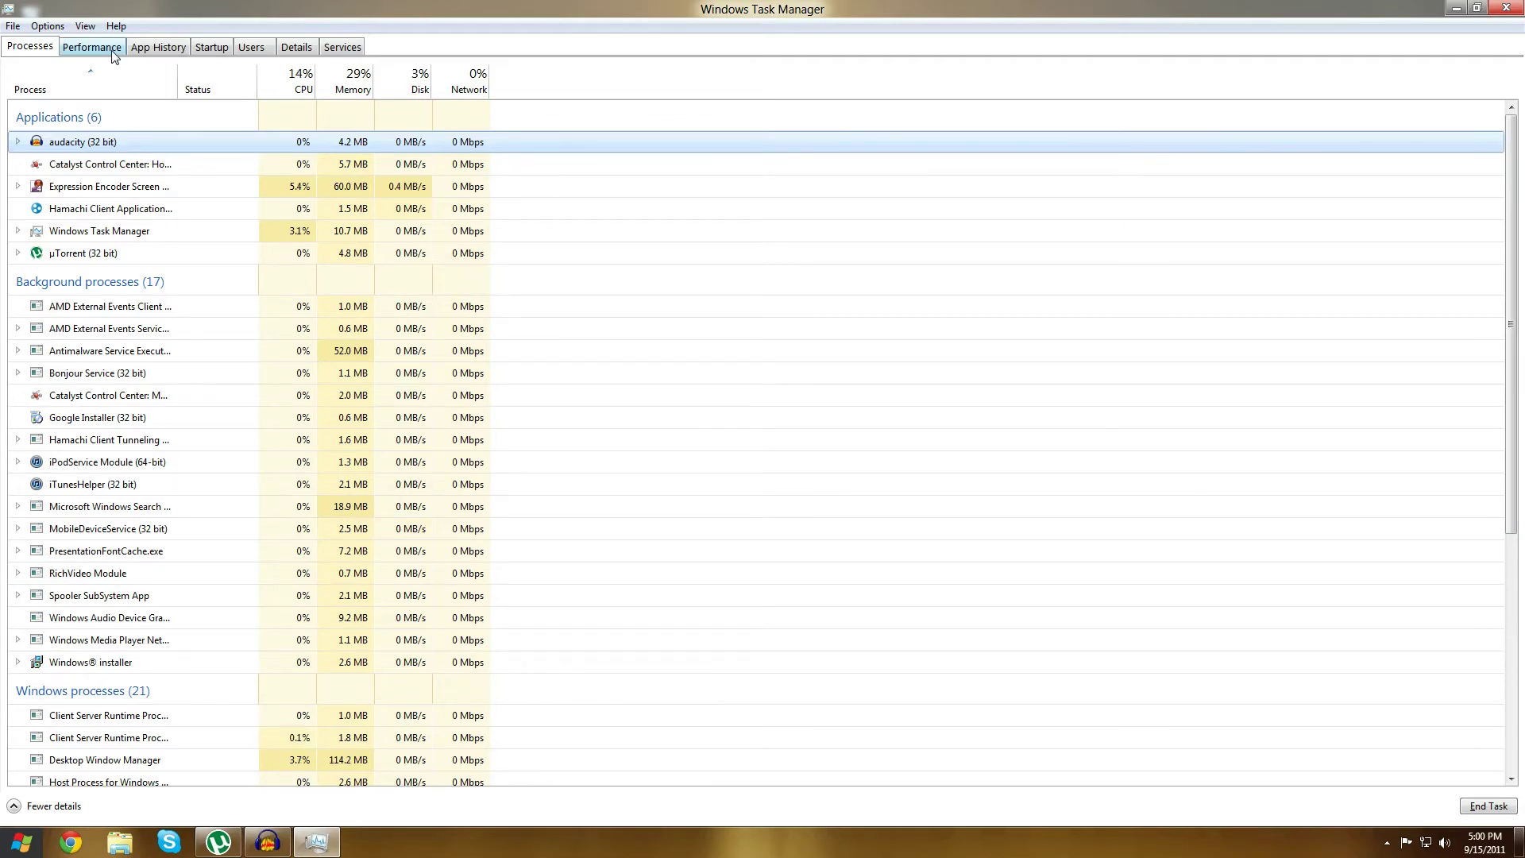
left_click(112, 50)
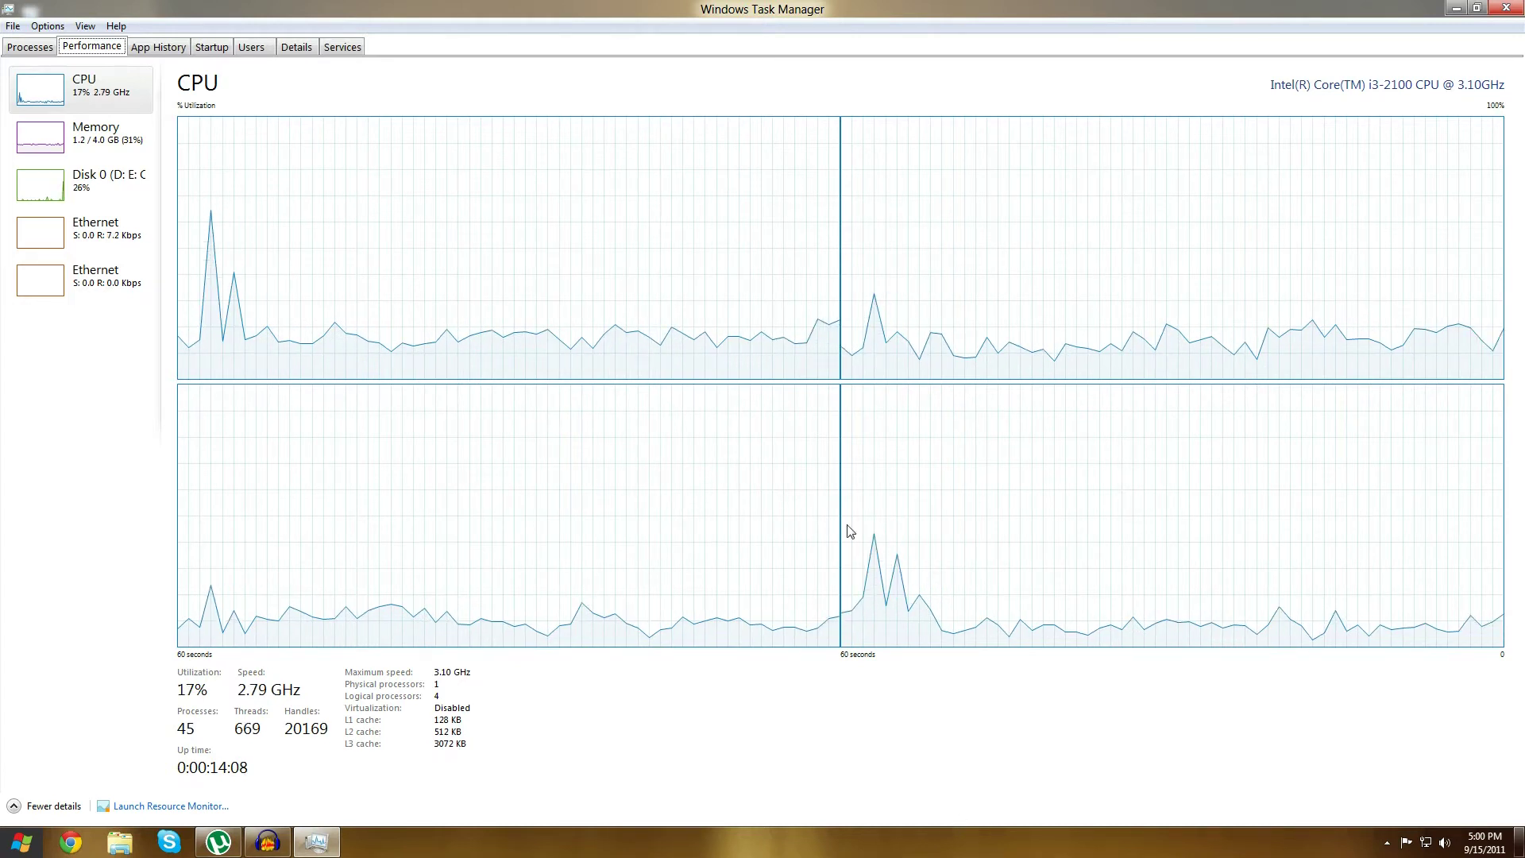
right_click(821, 398)
mouse_move(913, 406)
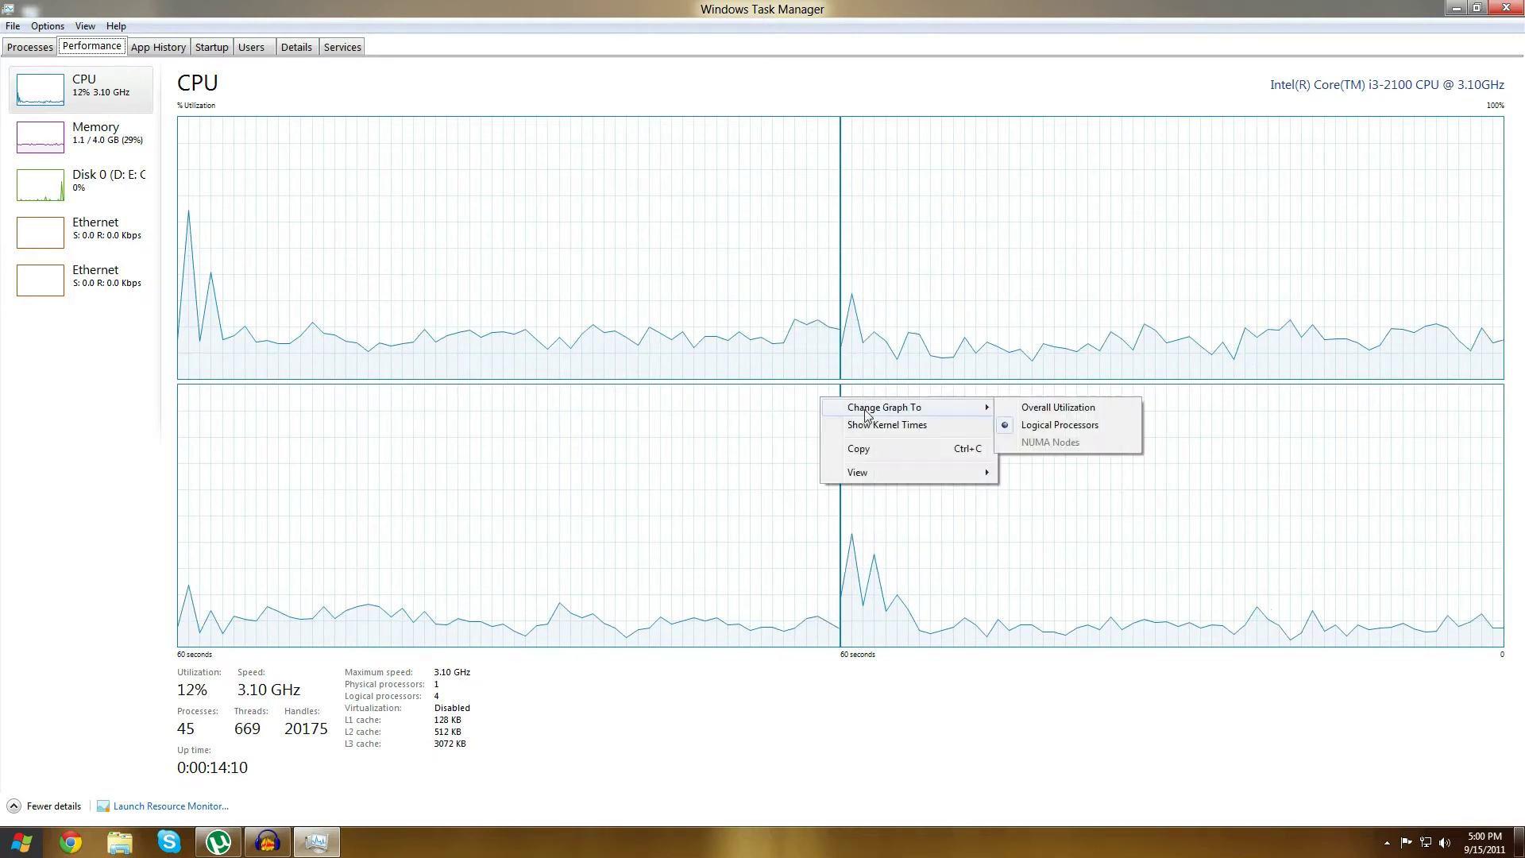
left_click(1044, 406)
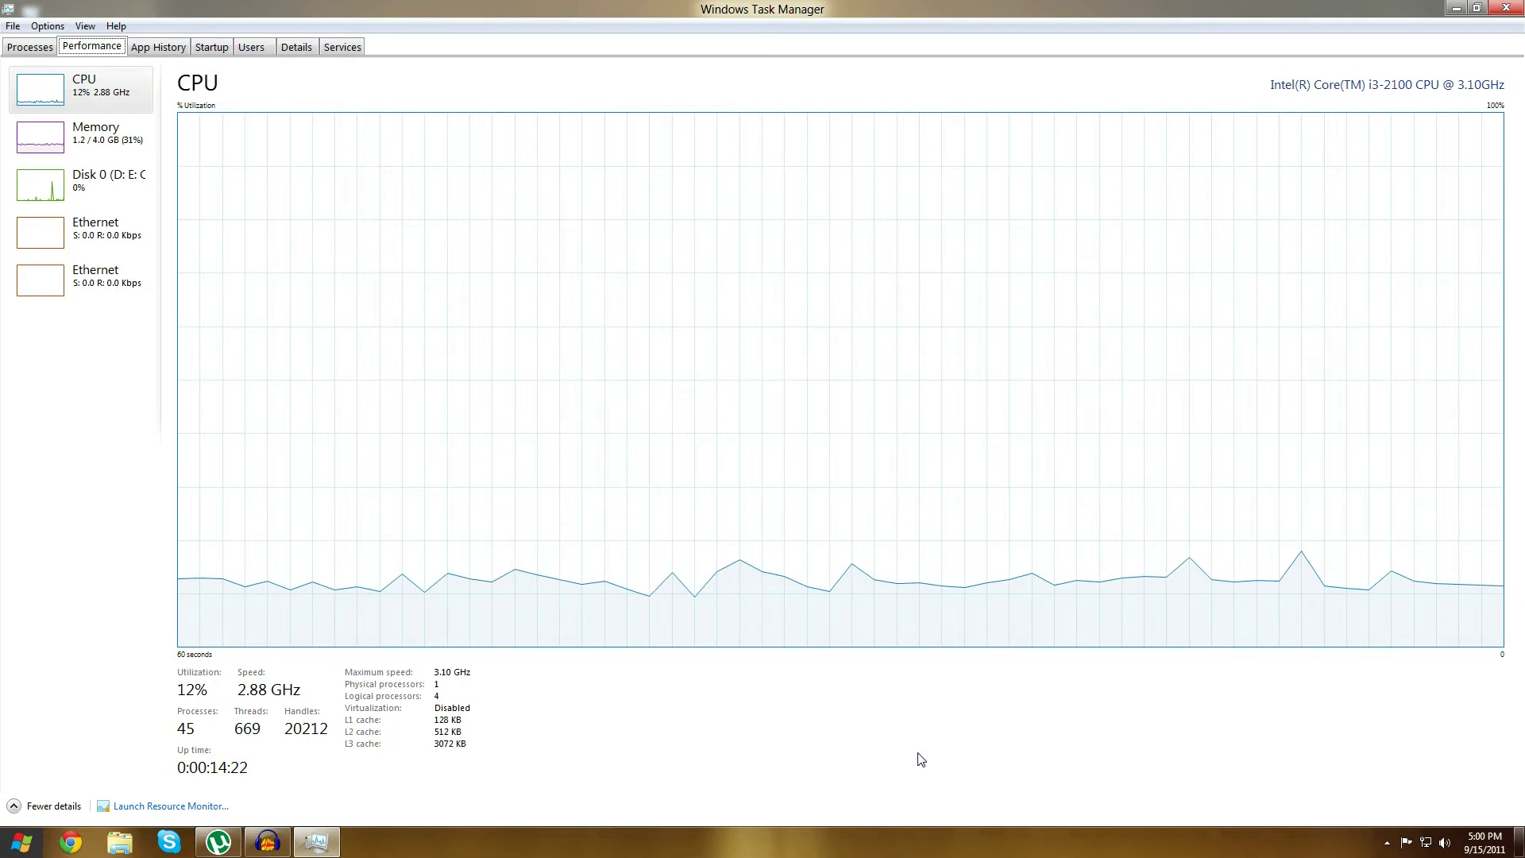
right_click(761, 252)
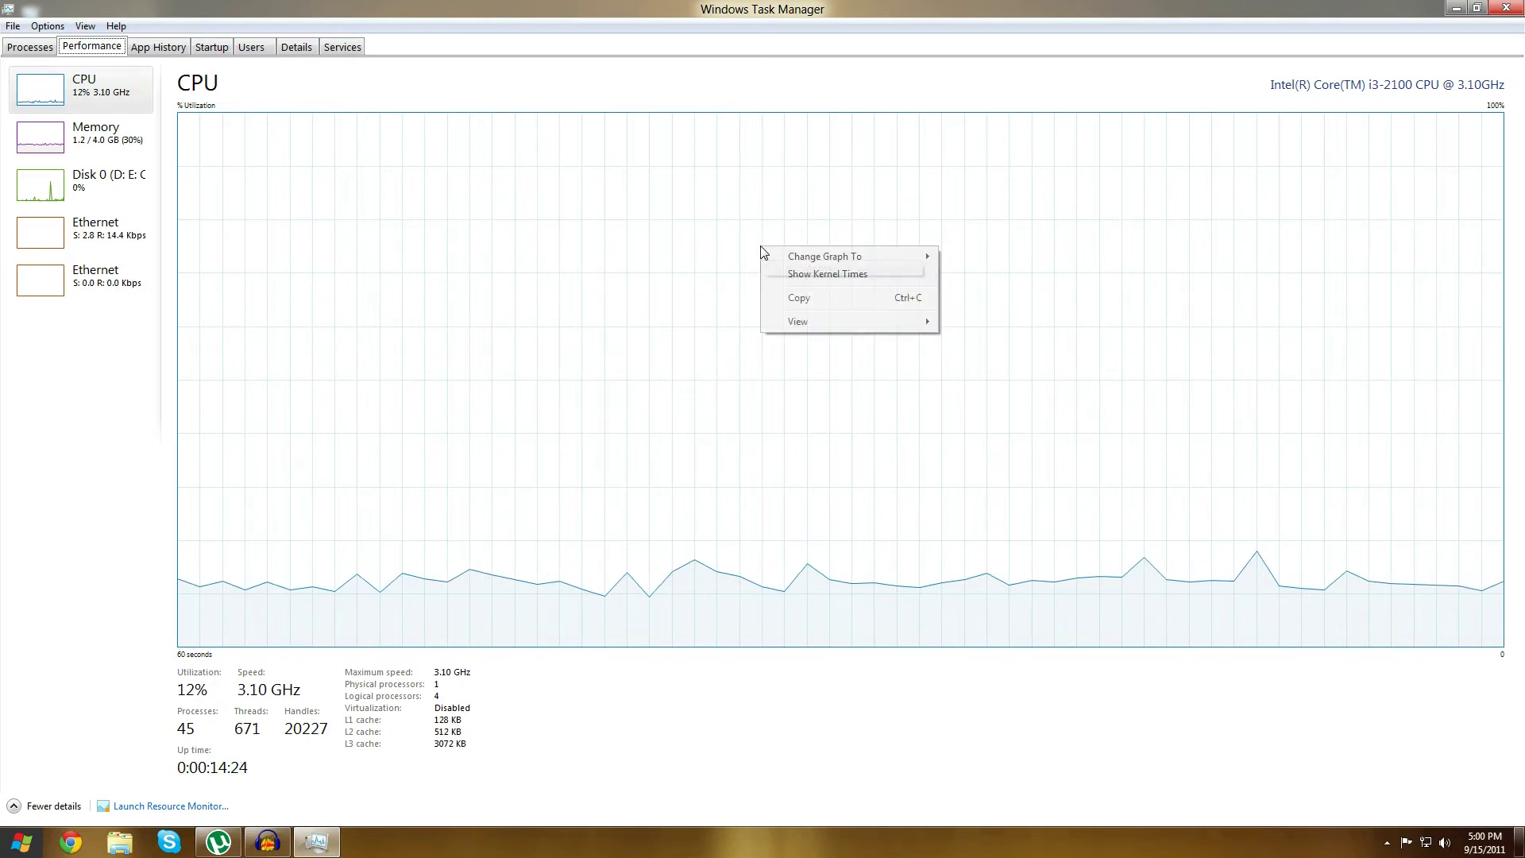
mouse_move(785, 262)
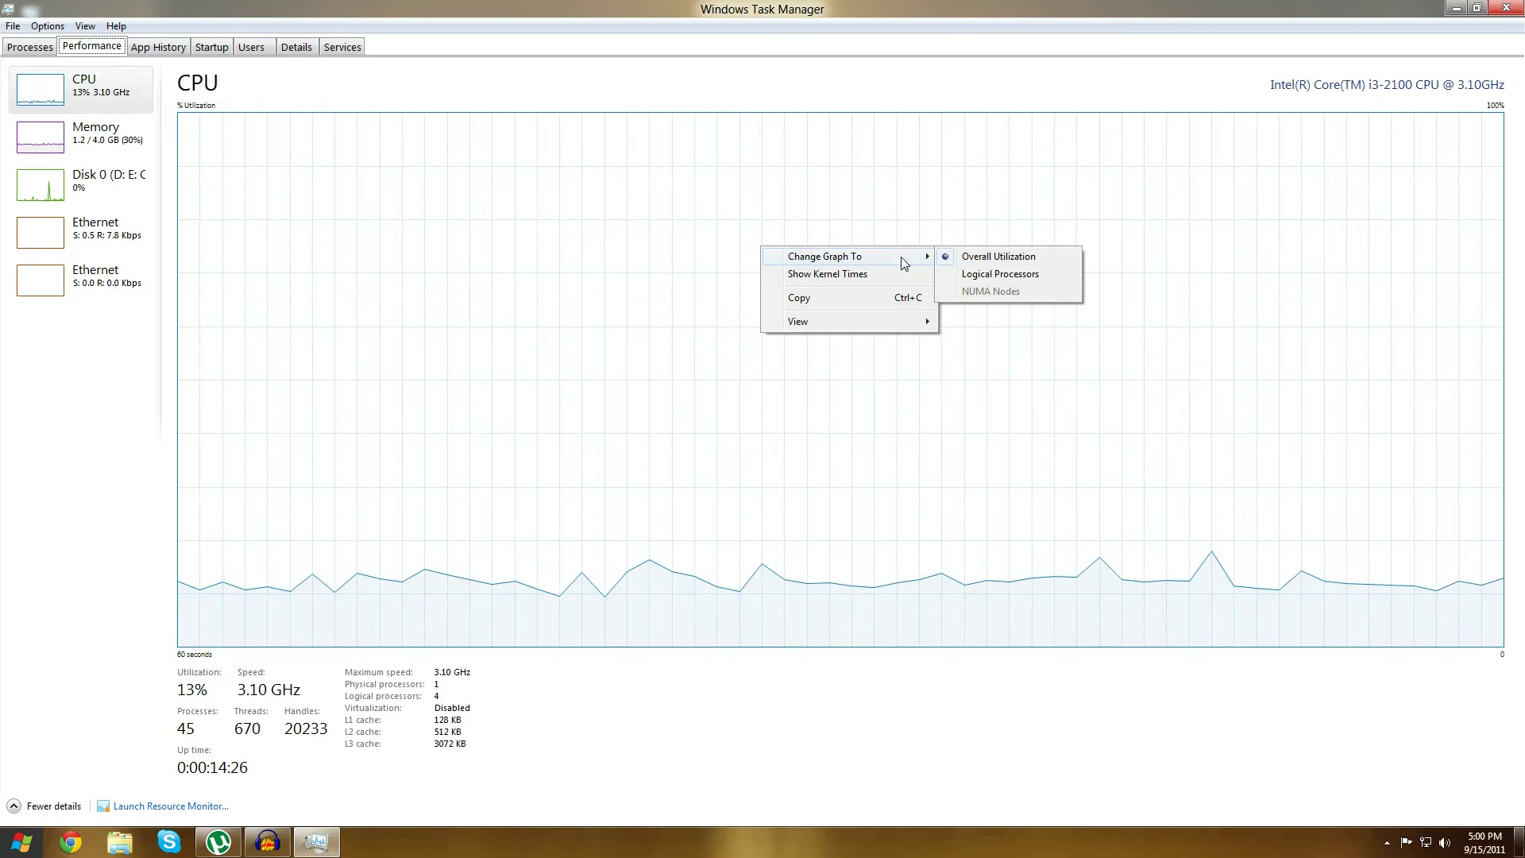
left_click(1047, 285)
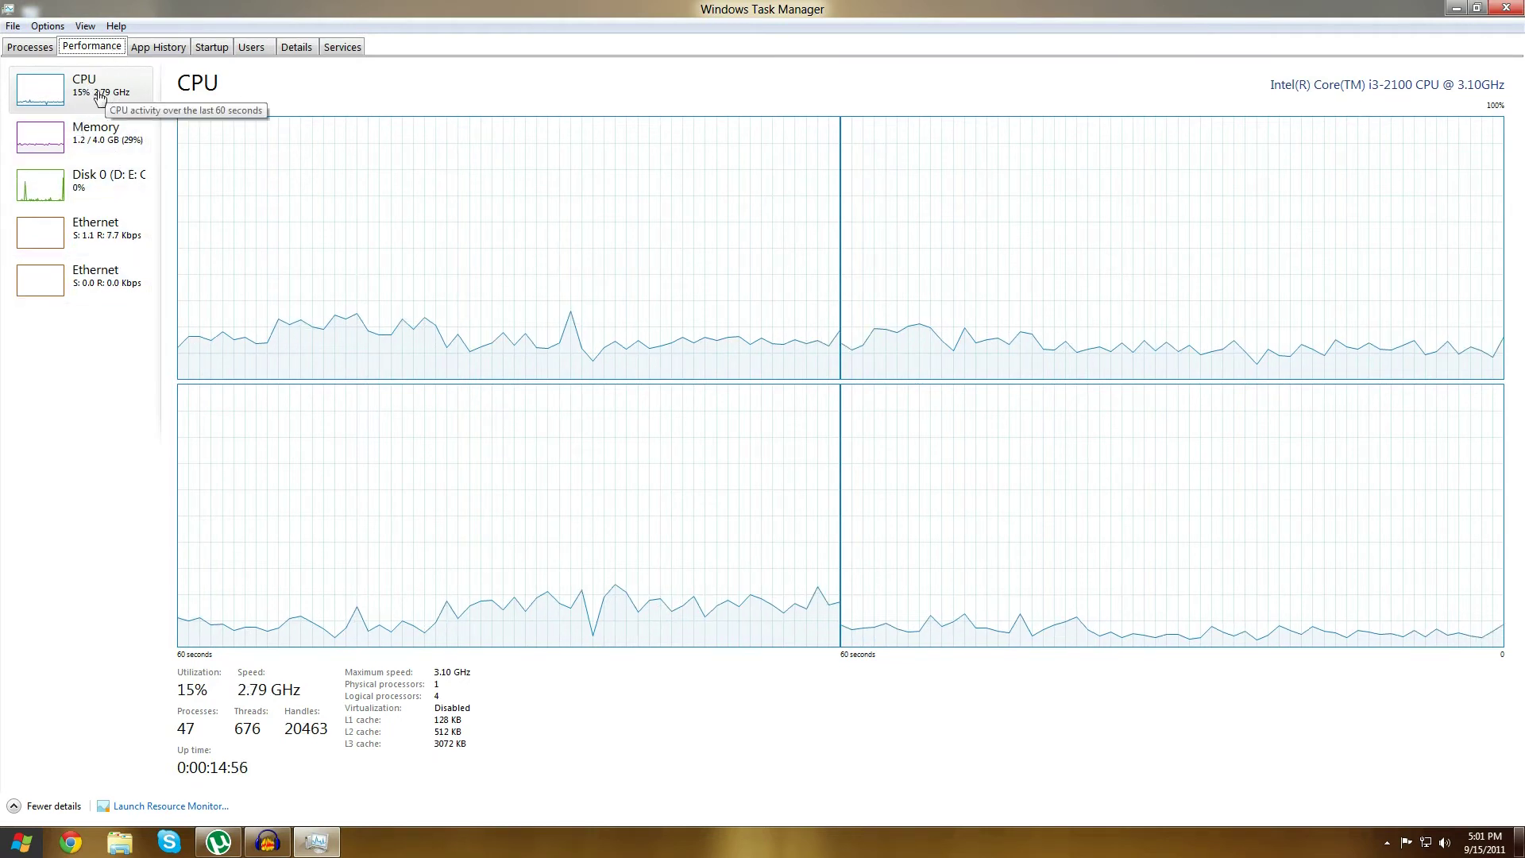
Step: View the Memory page, then the Disk 0 (D: E: C:) page showing 8% active time
left_click(89, 135)
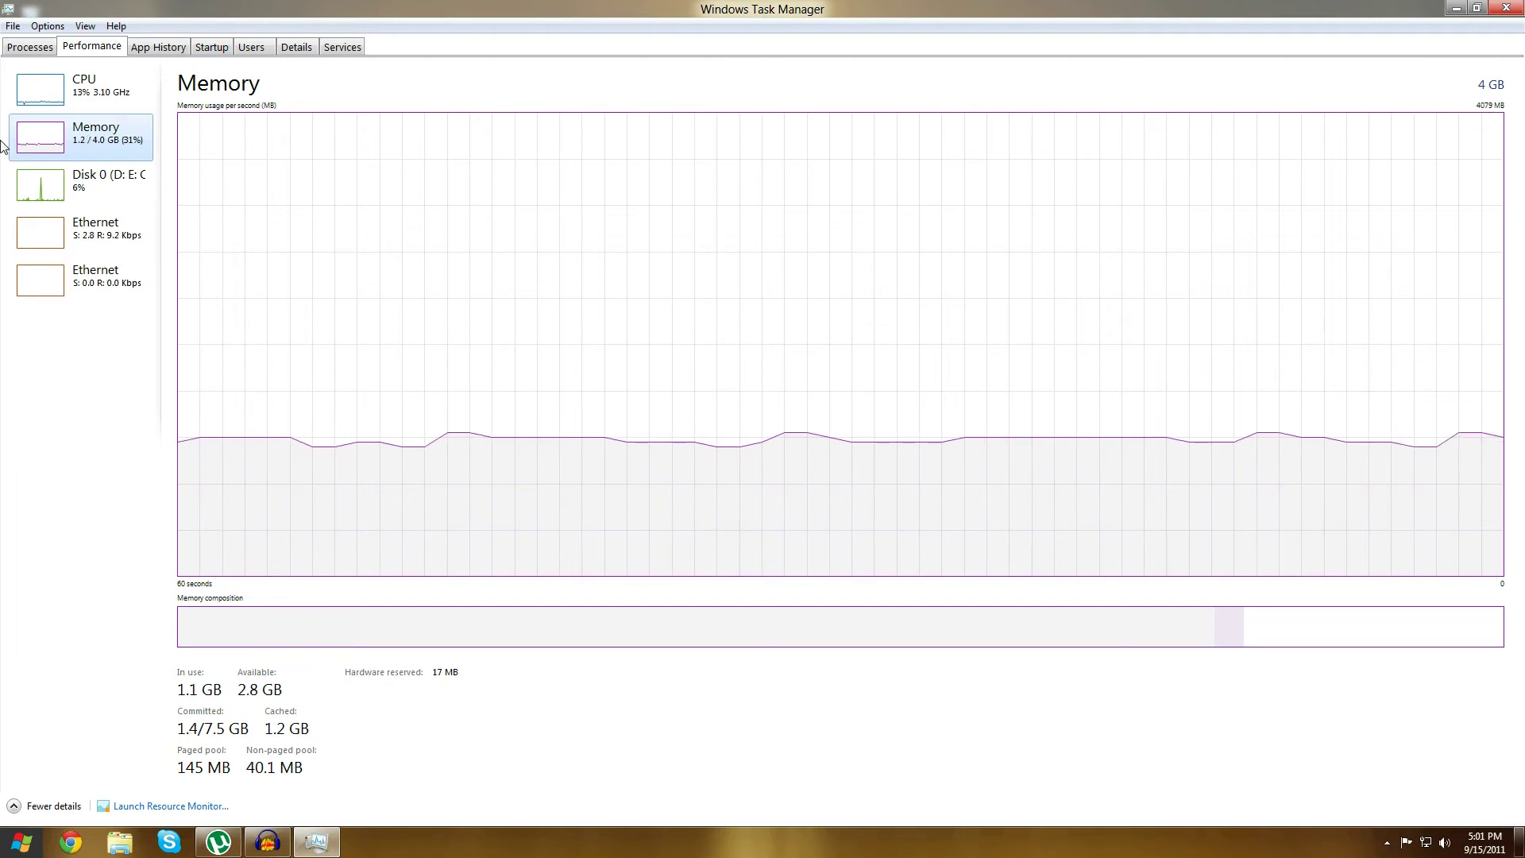
left_click(107, 184)
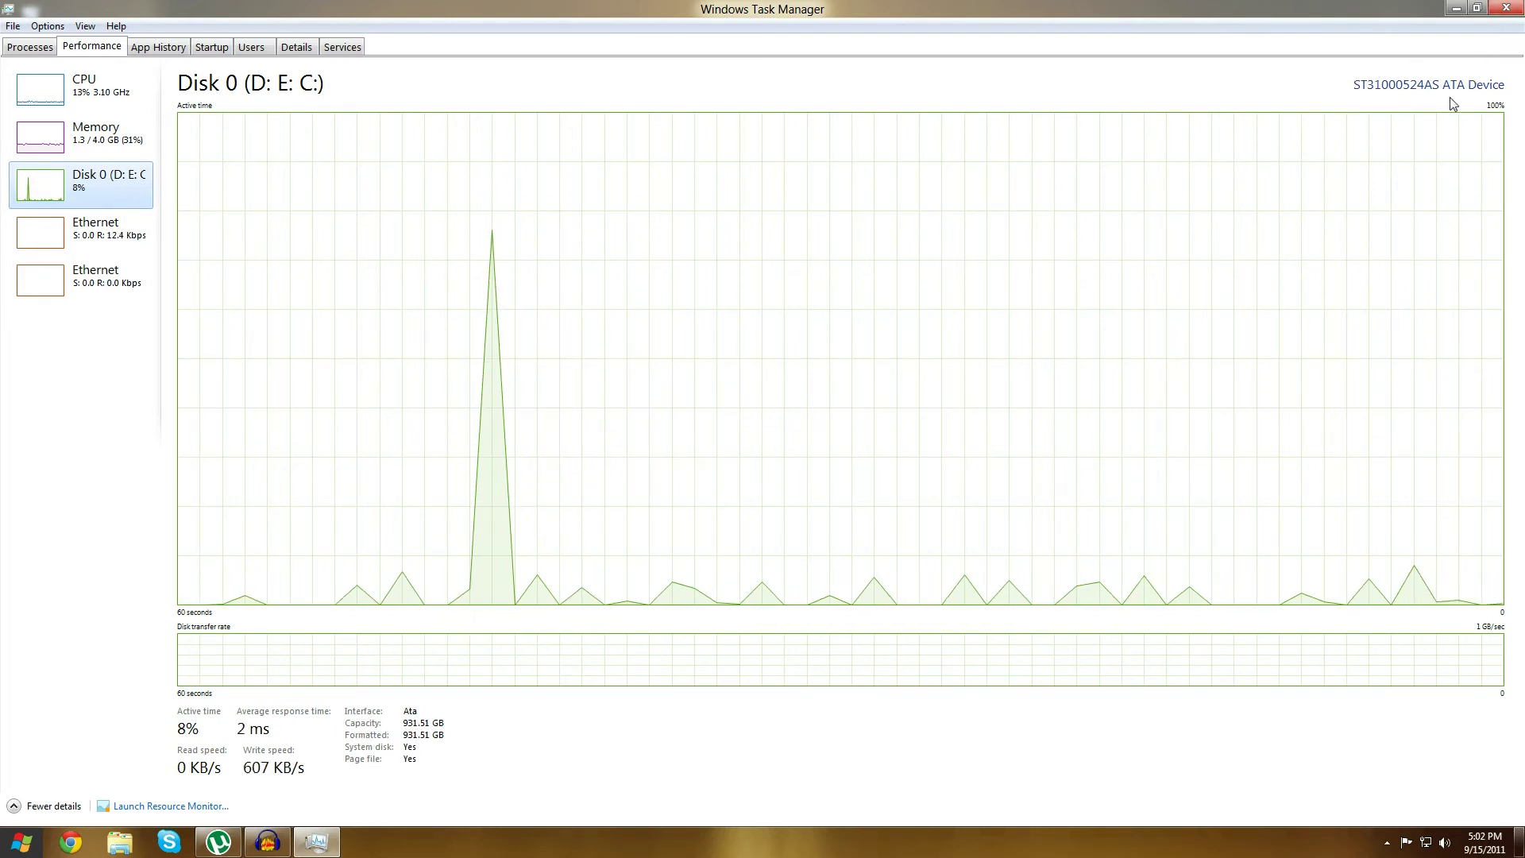
Step: Alternate between the two Ethernet adapters' network graphs, then return to the CPU page
left_click(74, 230)
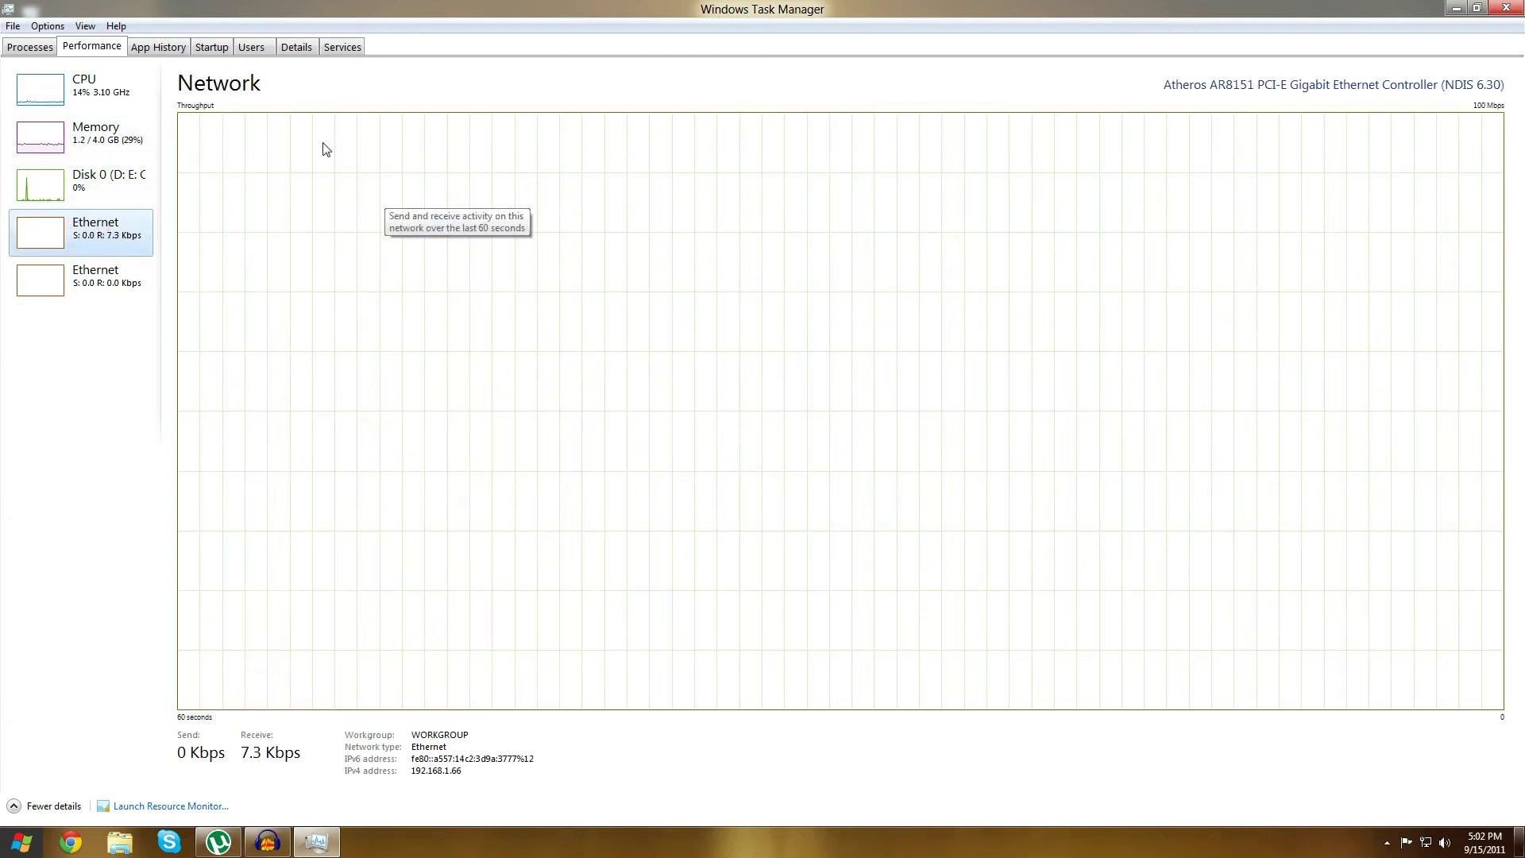
left_click(49, 296)
left_click(100, 248)
left_click(102, 278)
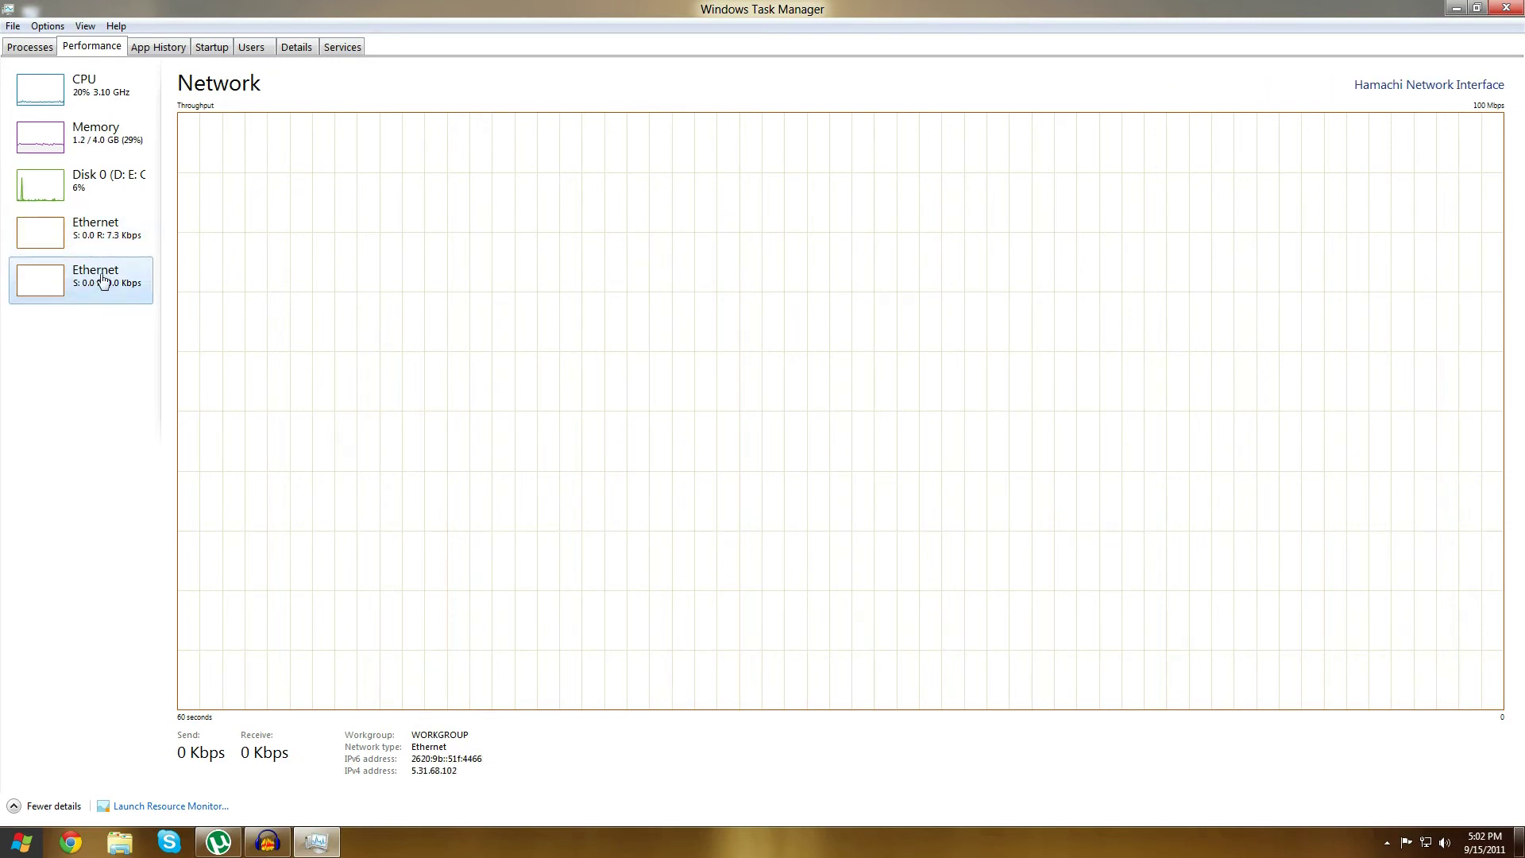
left_click(111, 249)
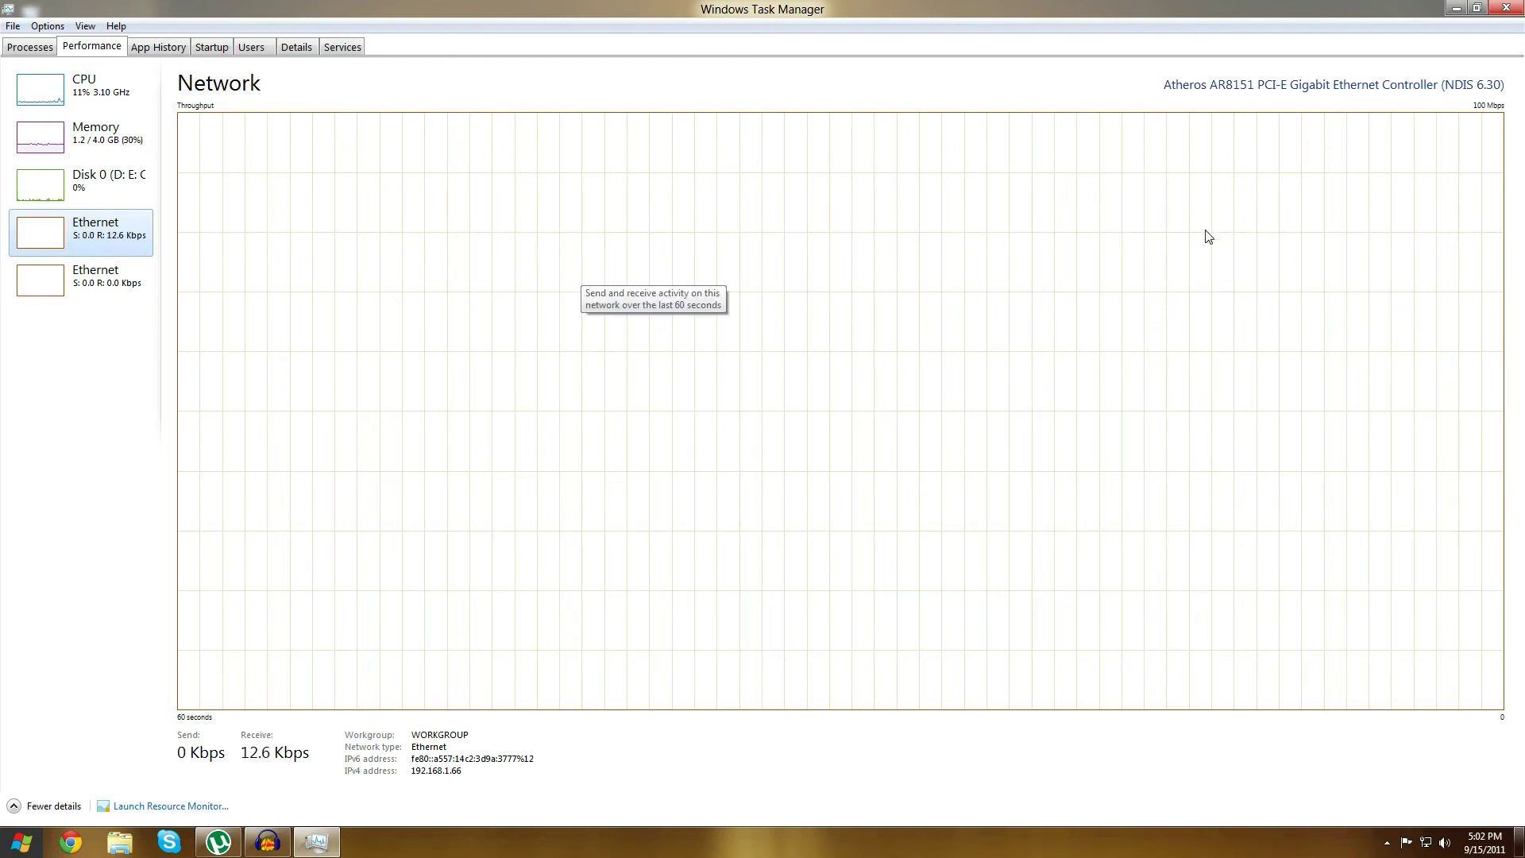
left_click(94, 276)
left_click(102, 251)
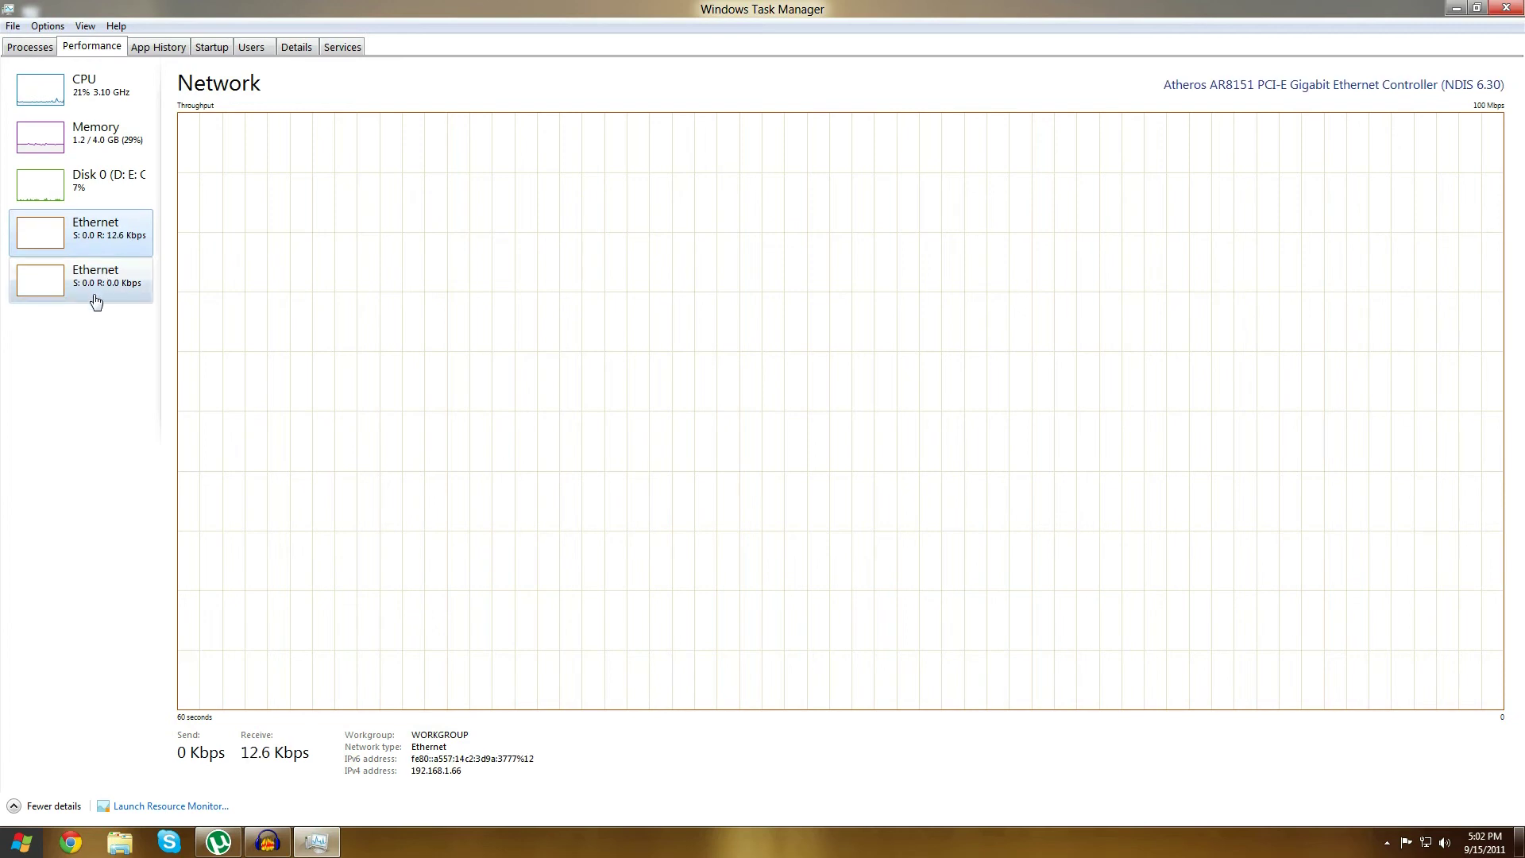
left_click(95, 300)
left_click(100, 251)
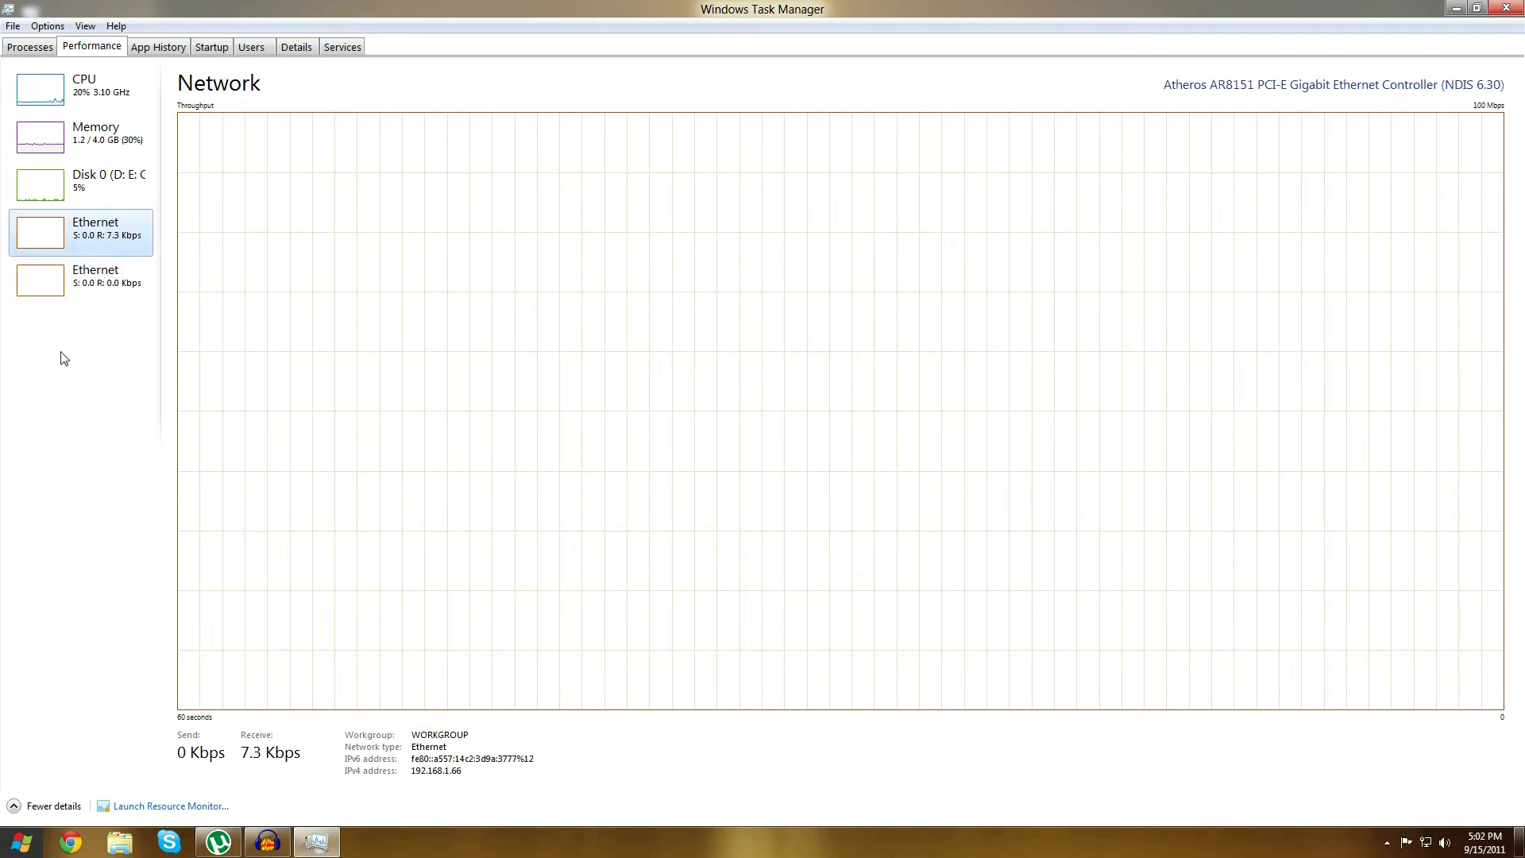
left_click(58, 89)
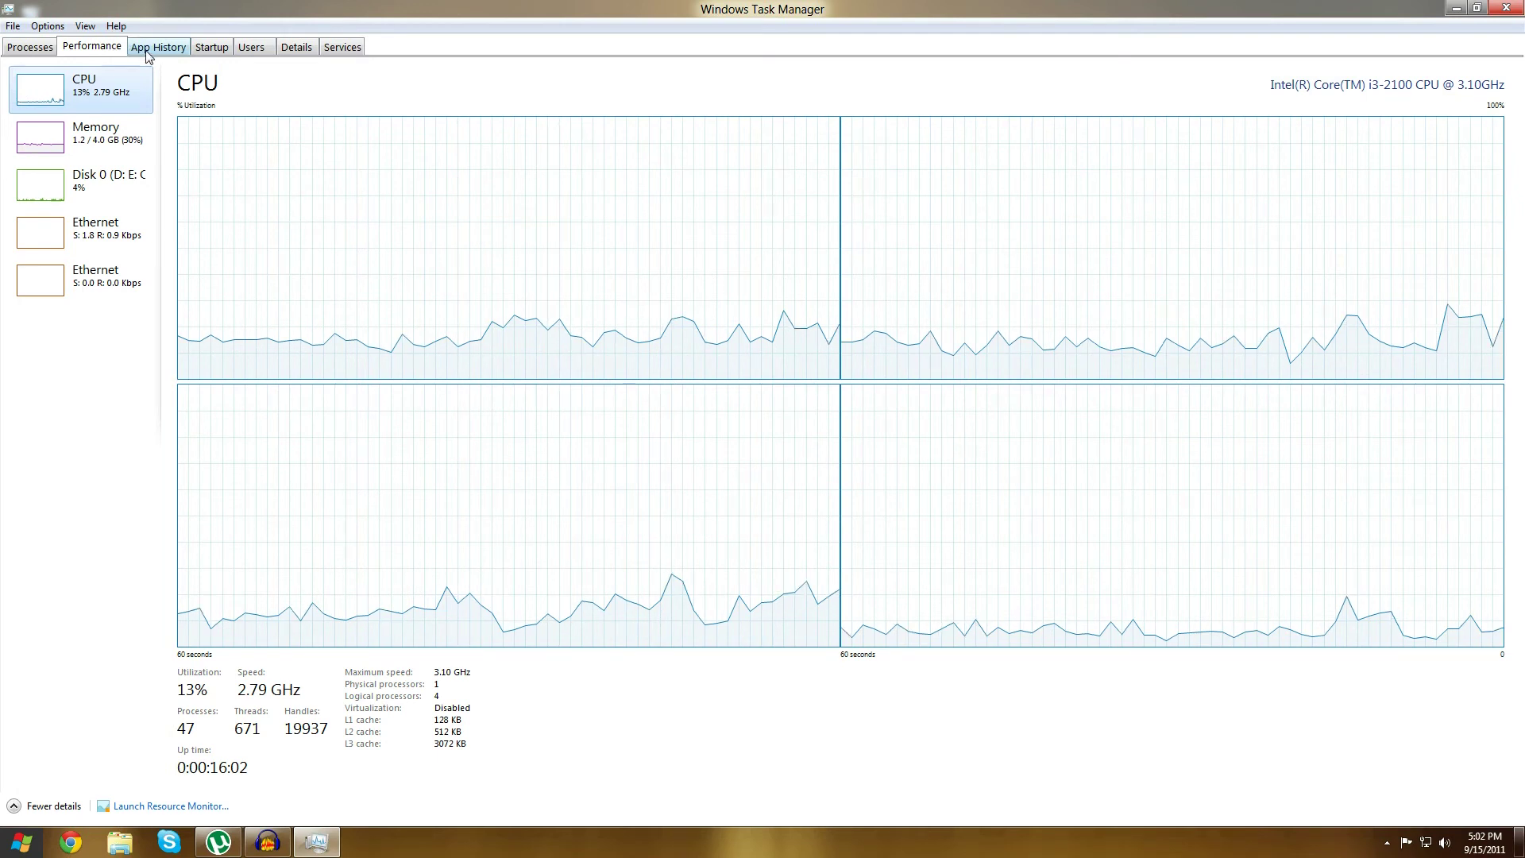
Step: Browse the App history list, select Air Craft, then move on to the Startup tab
left_click(146, 49)
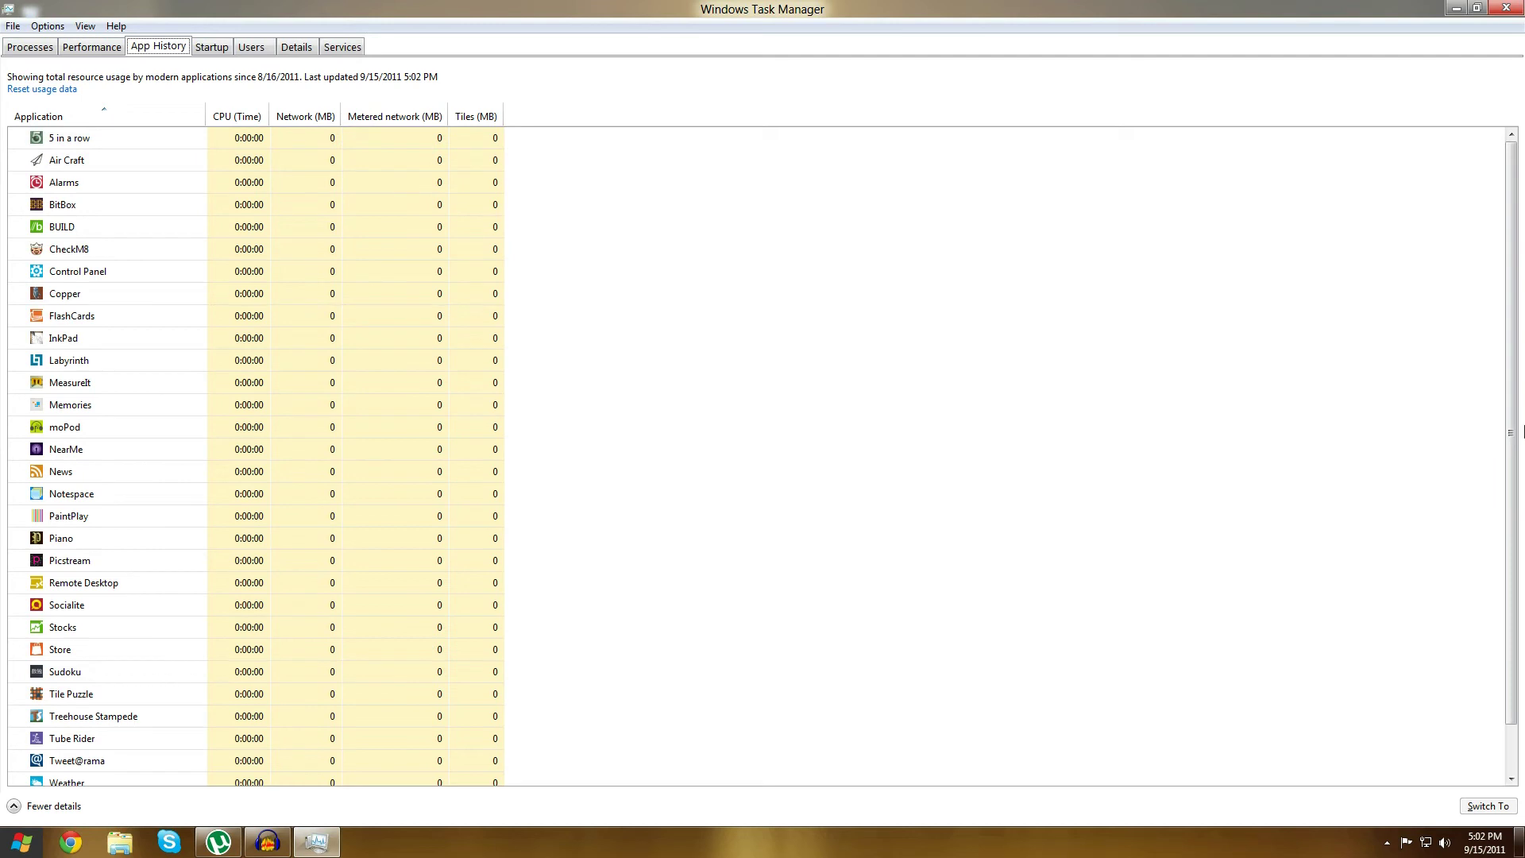
scroll(1517, 432, "down", 1)
scroll(1517, 431, "up", 1)
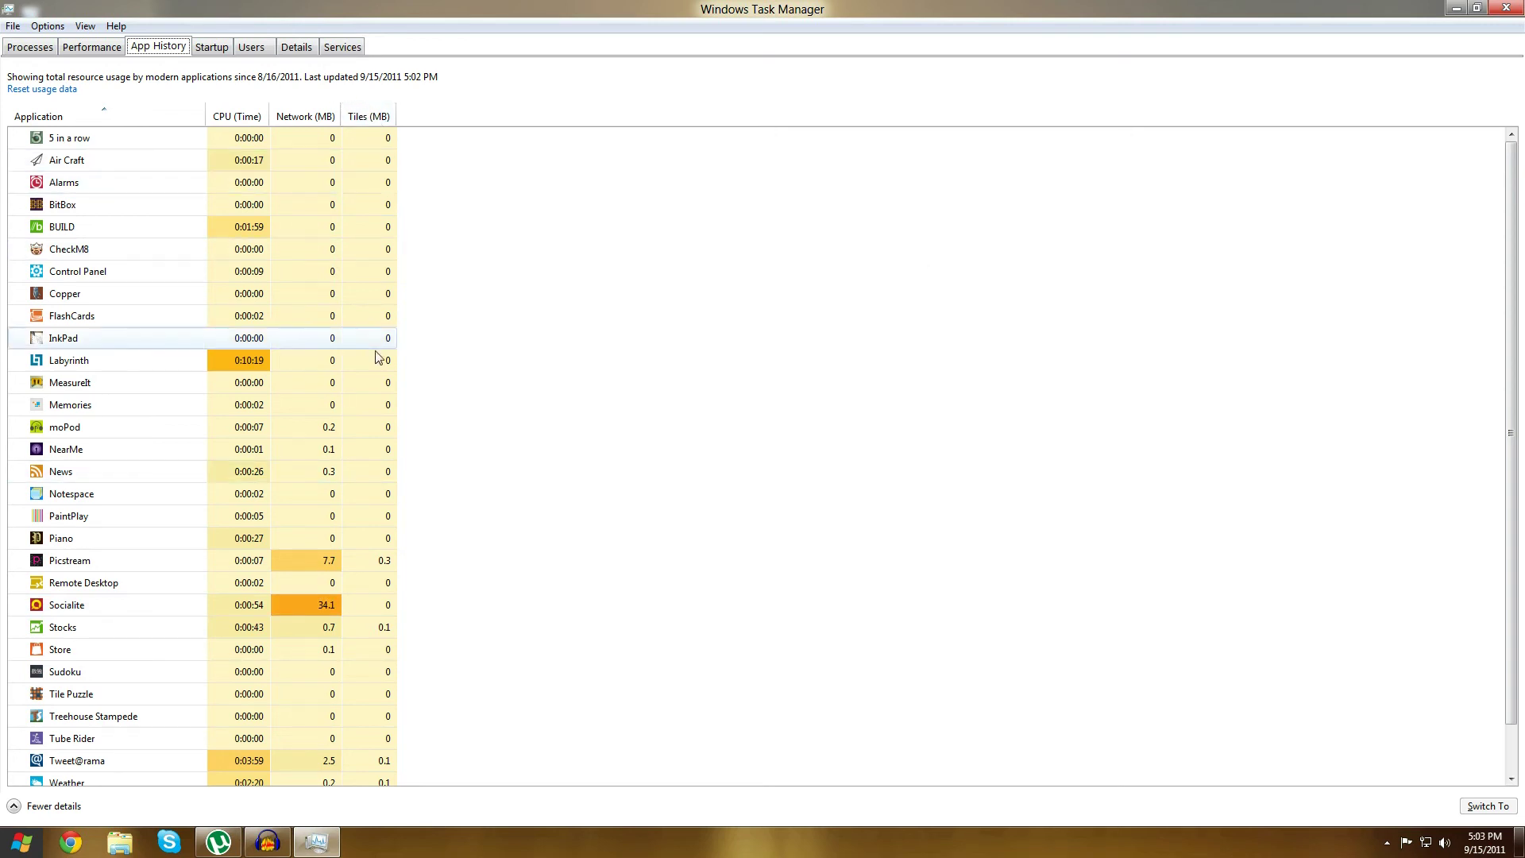
scroll(1519, 378, "down", 1)
scroll(1520, 349, "up", 1)
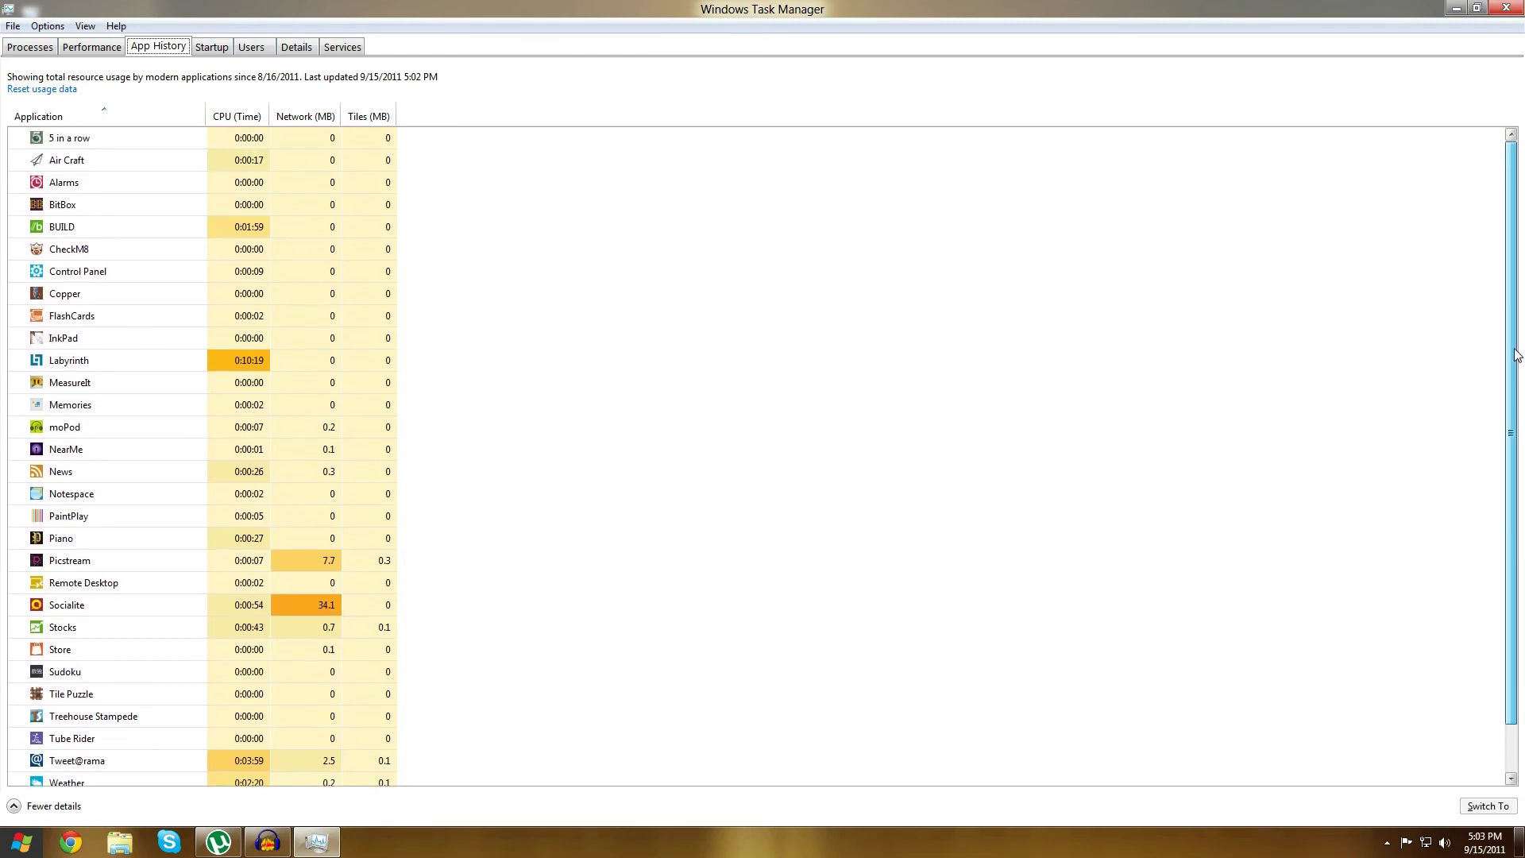
left_click(80, 166)
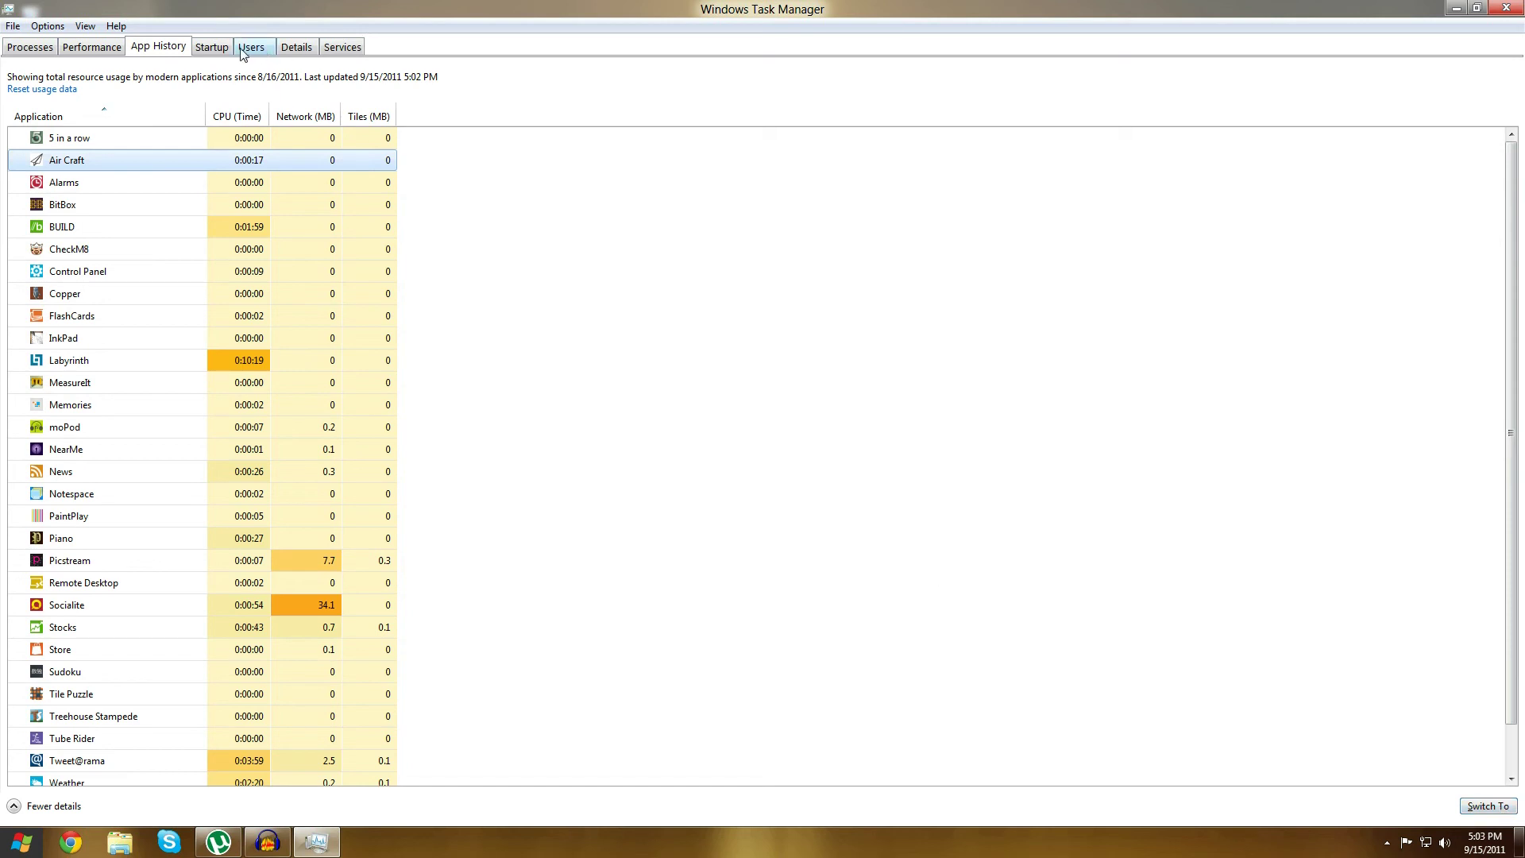
left_click(212, 49)
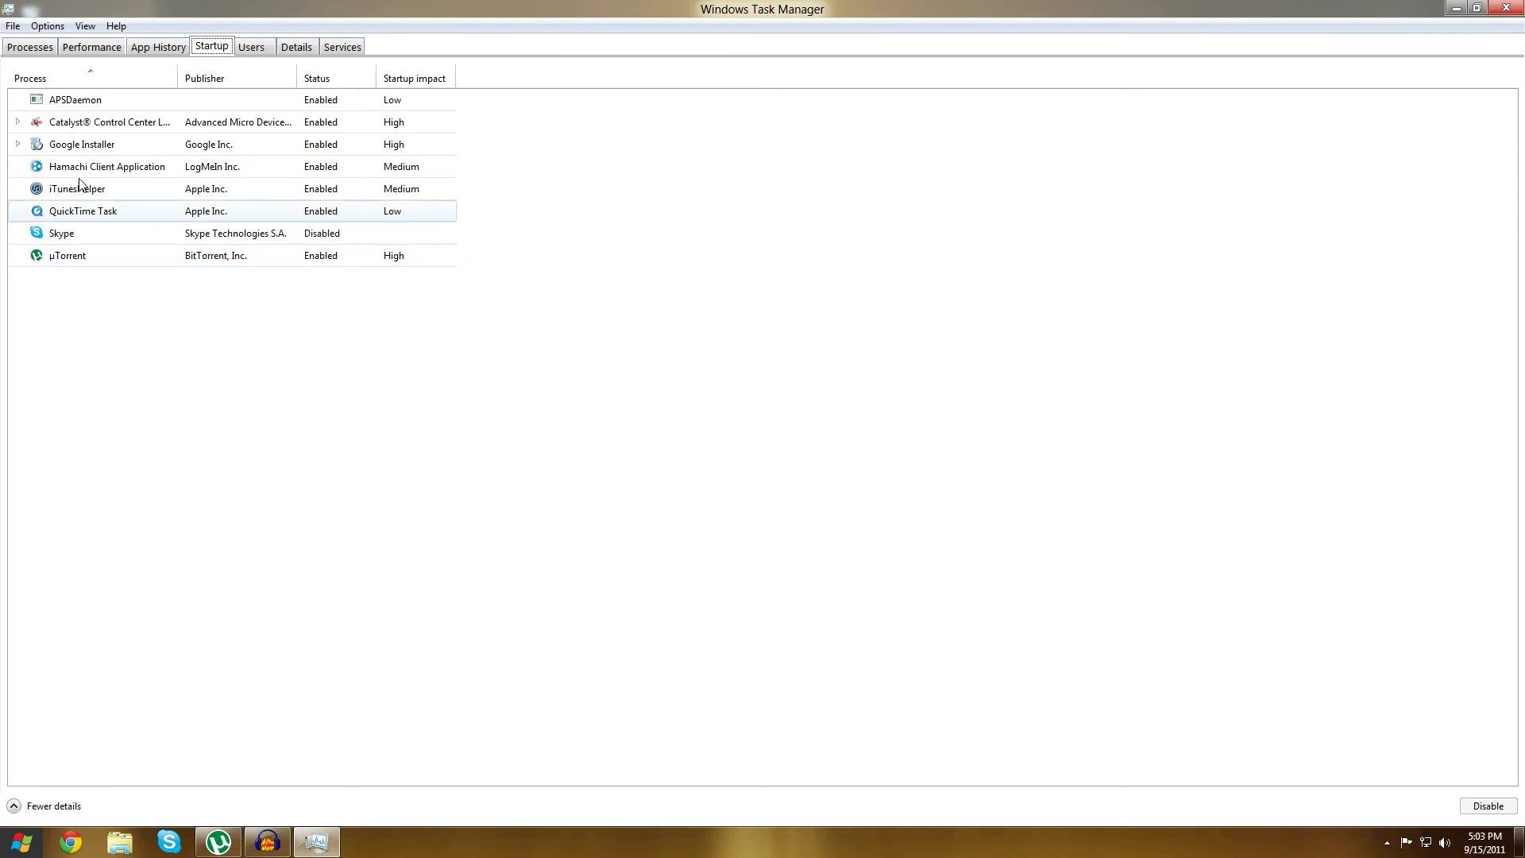
Step: Select the disabled Skype startup entry, view the Users tab, then switch to Details
left_click(80, 233)
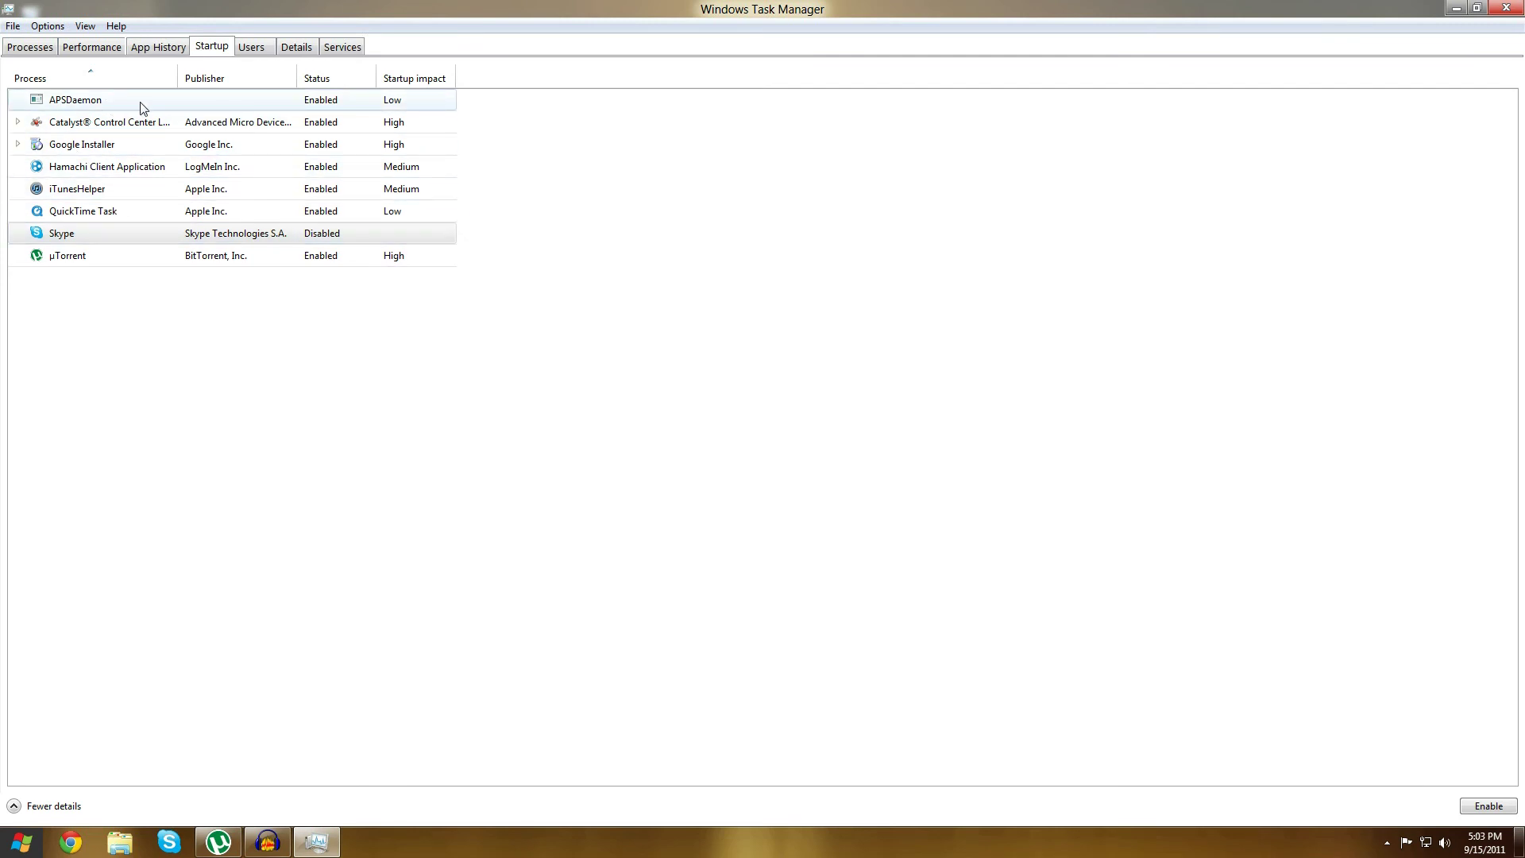
left_click(253, 48)
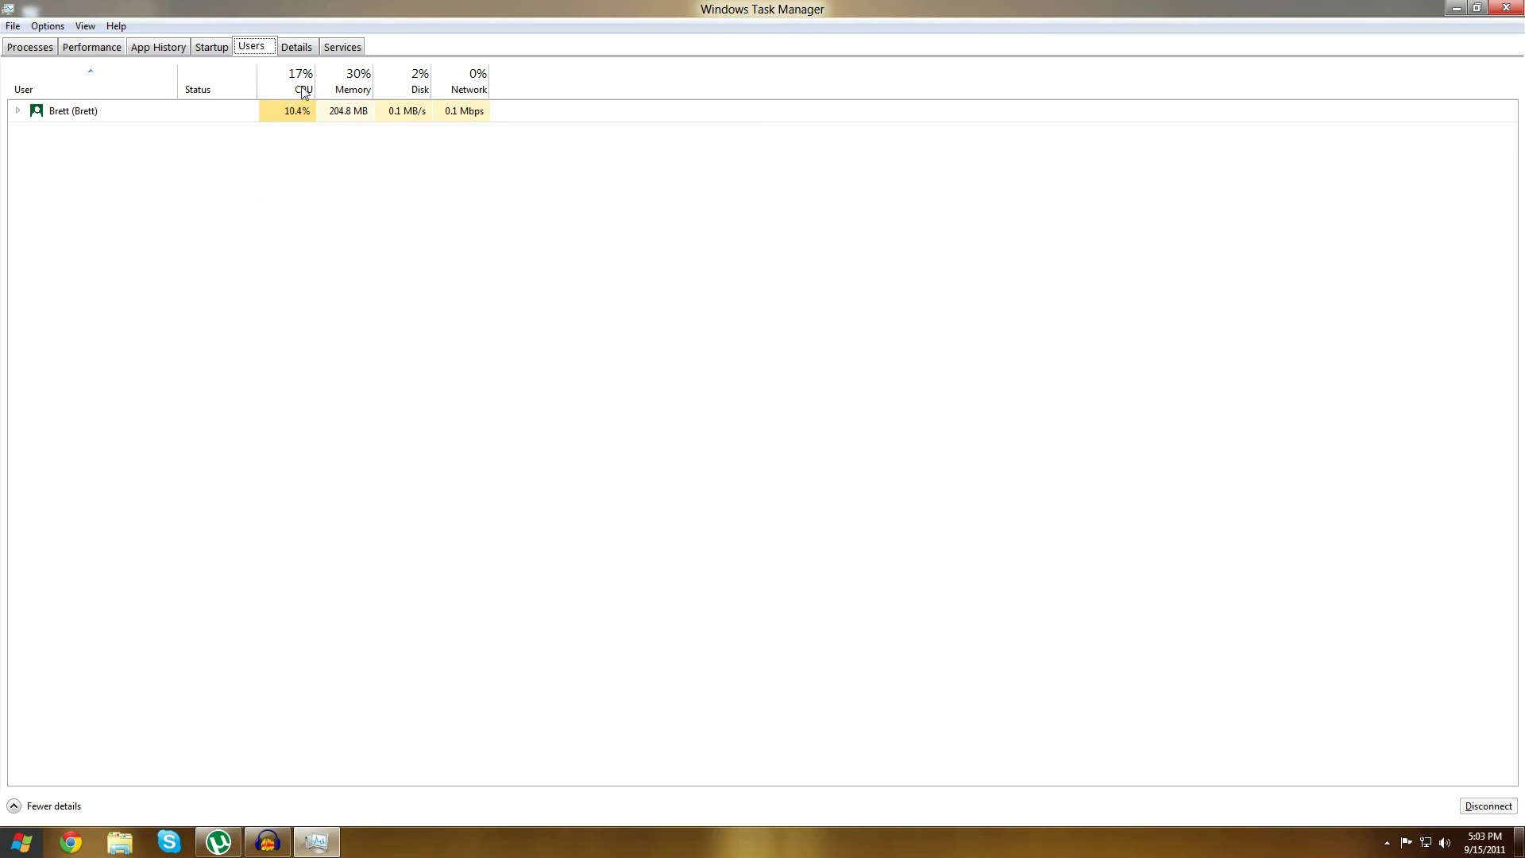
left_click(296, 46)
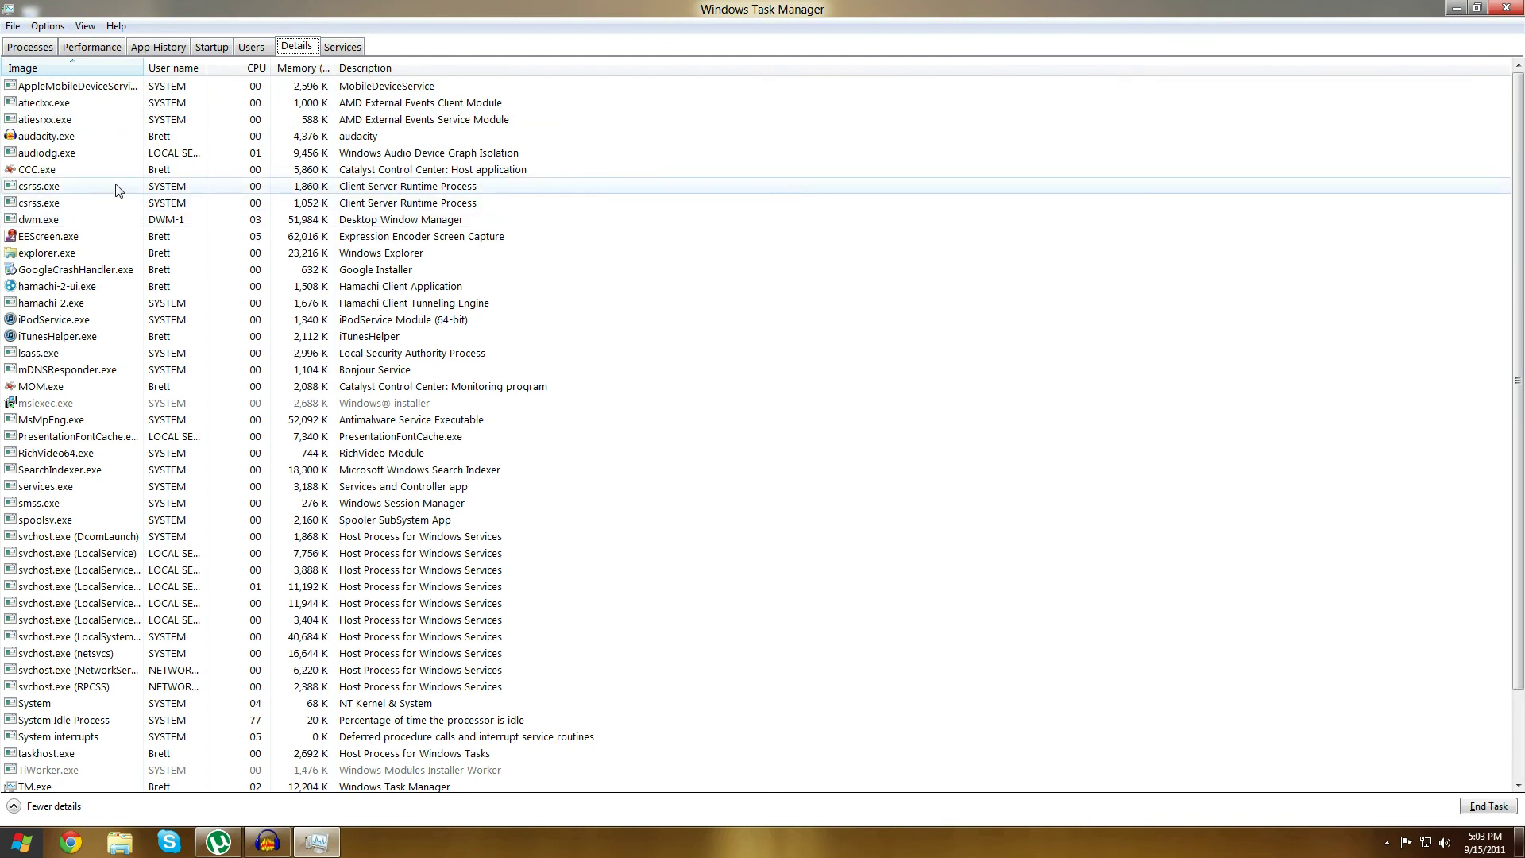
Step: Scroll the Details process list and select iTunesHelper.exe
scroll(1523, 305, "down", 2)
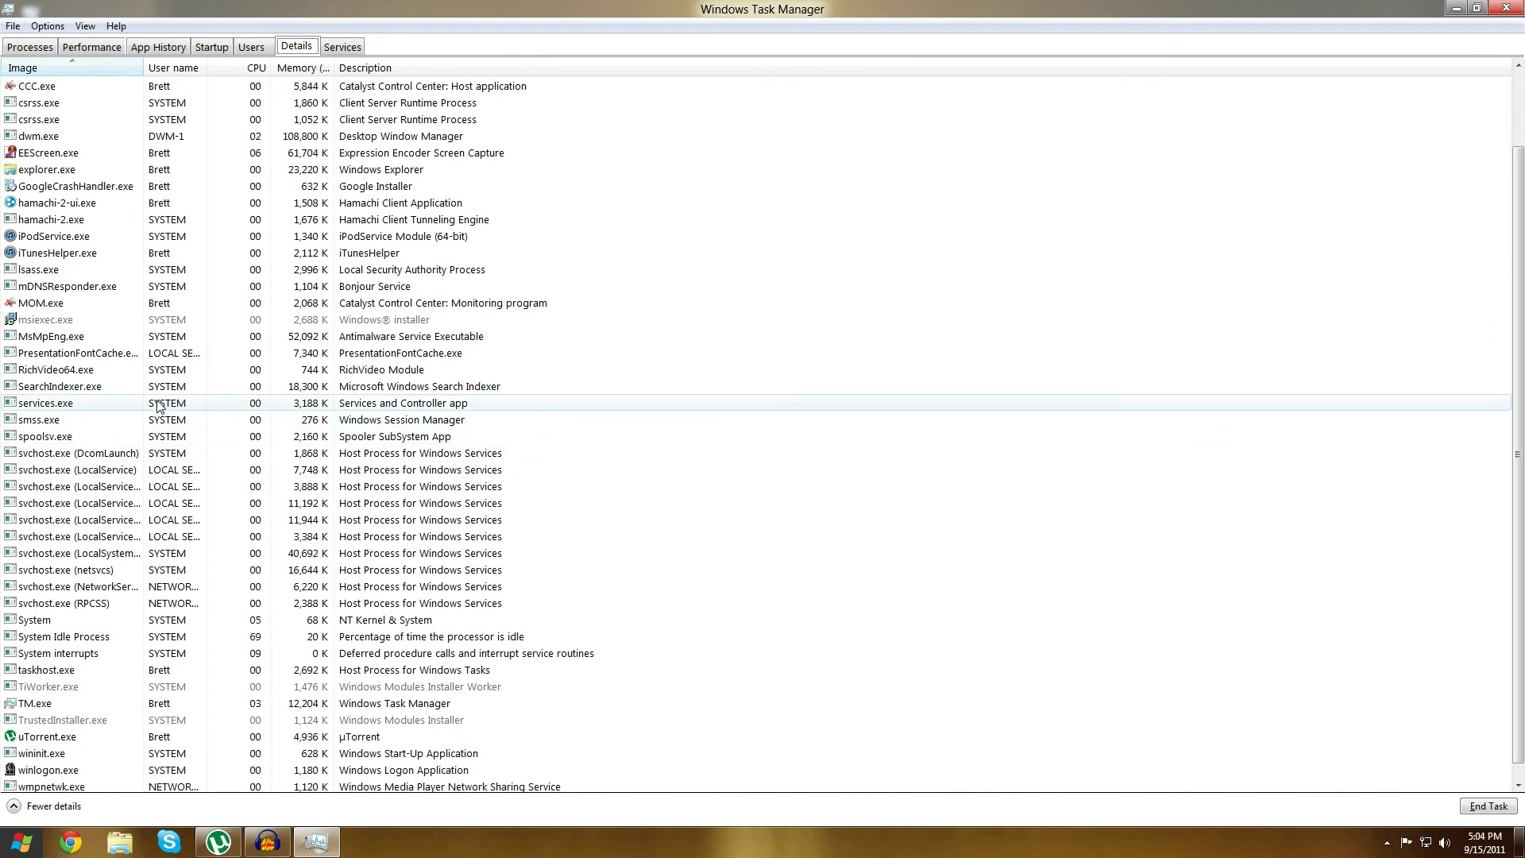
left_click(102, 254)
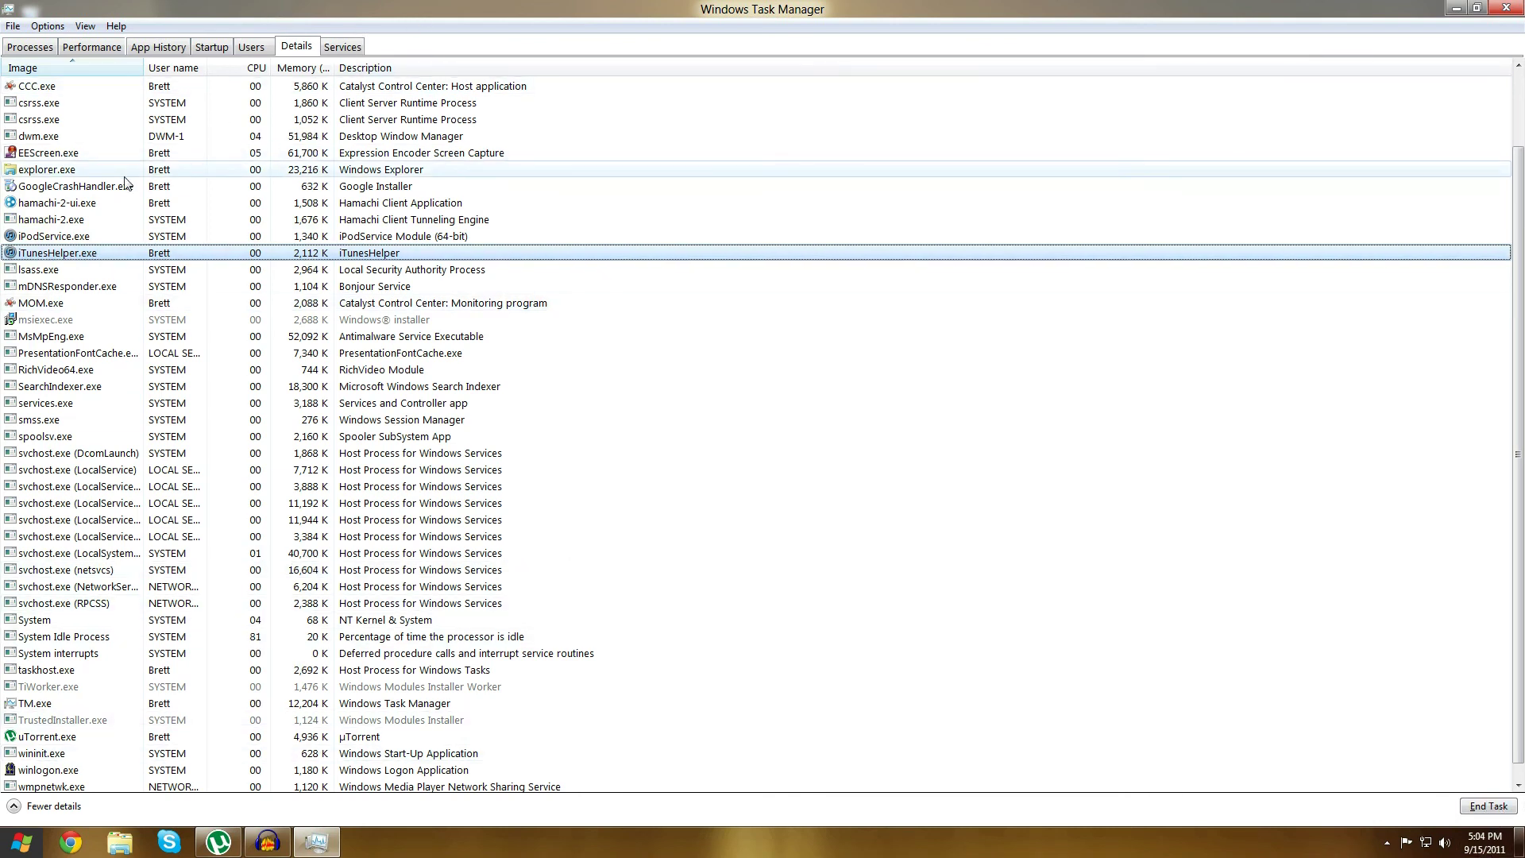
Step: View and scroll the Services list, restore the window from full screen, and choose Fewer details
left_click(342, 46)
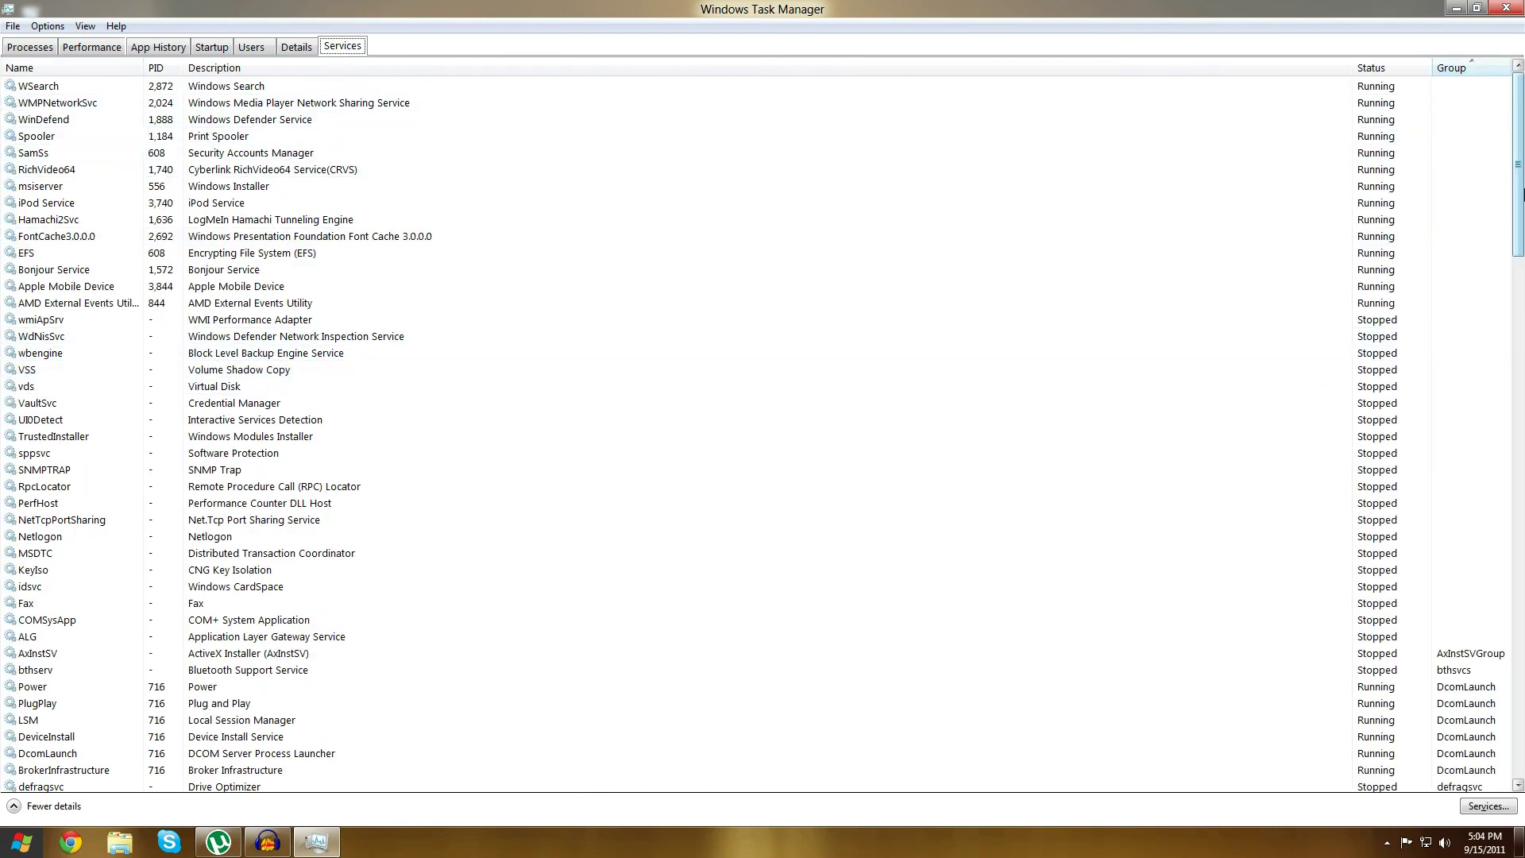
mouse_move(1523, 194)
left_mouse_down()
mouse_move(1522, 490)
mouse_move(1517, 177)
left_mouse_up()
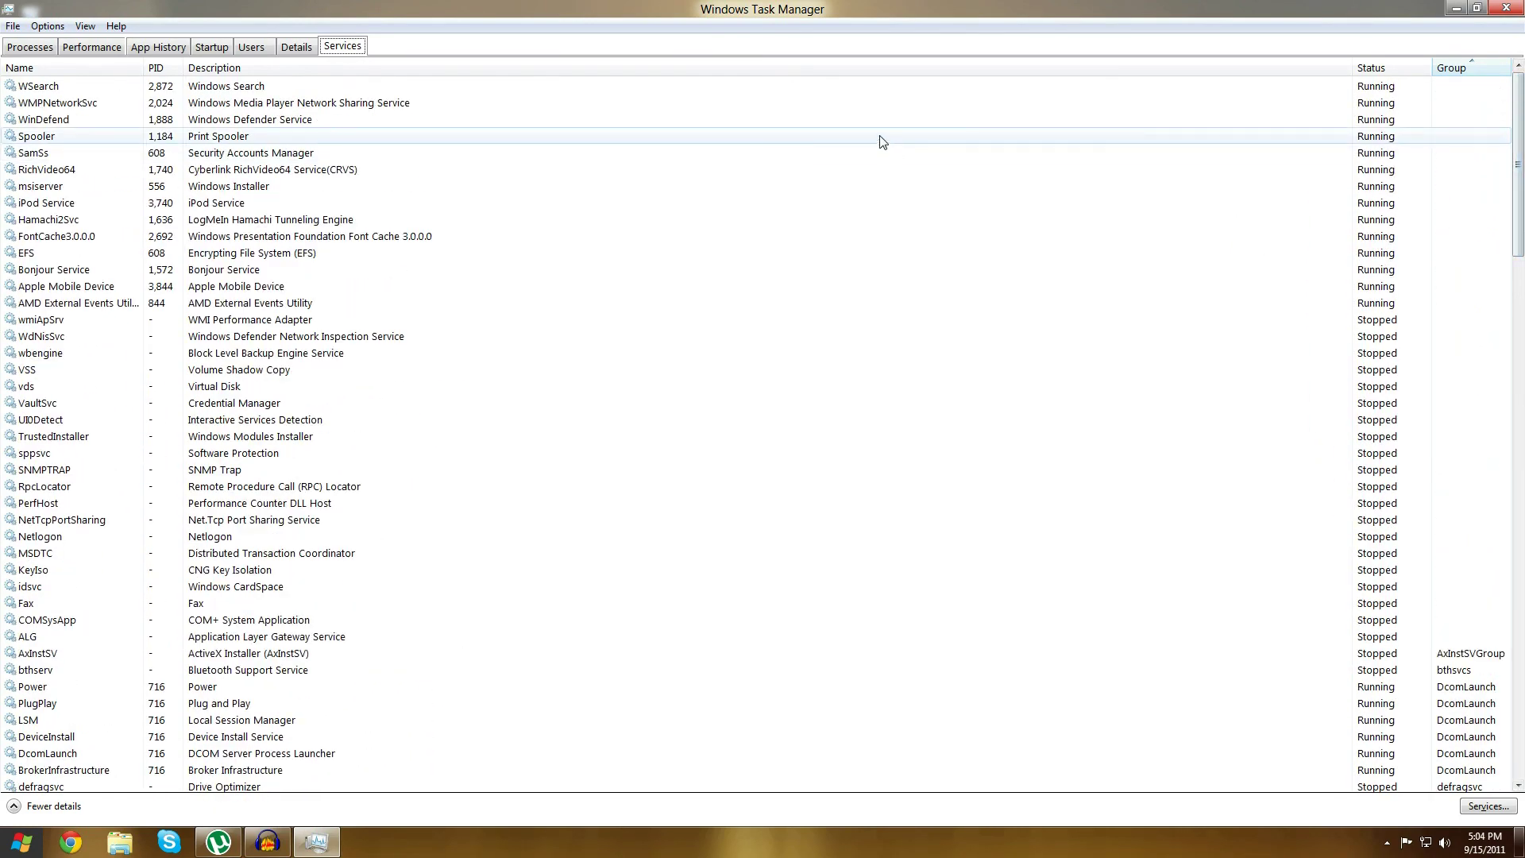
left_click(1477, 8)
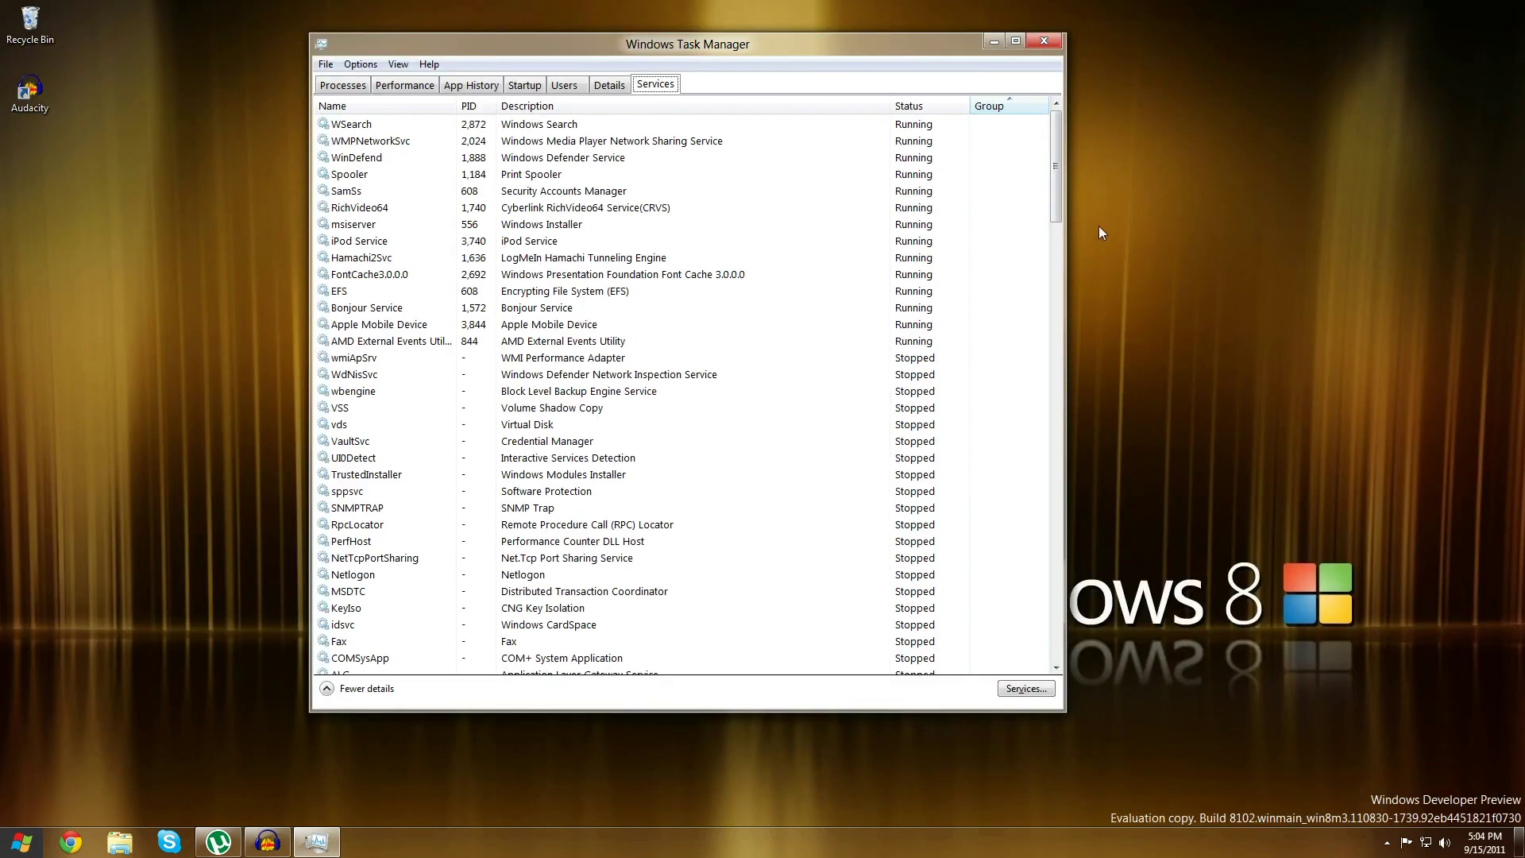
left_click(334, 690)
Step: Drag the compact Task Manager window to the middle of the screen
left_click_drag(425, 60, 756, 369)
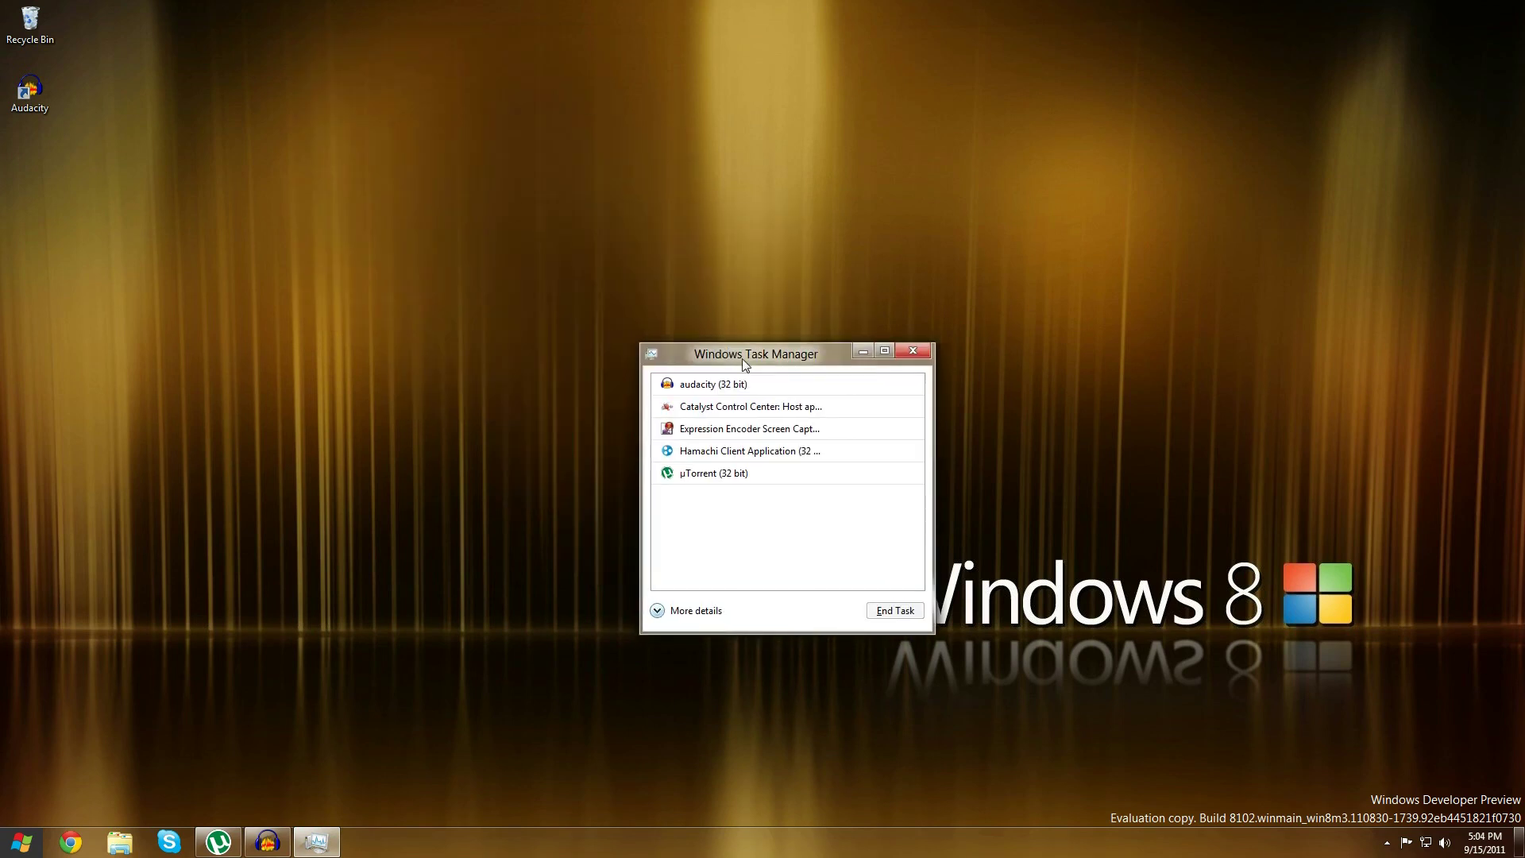